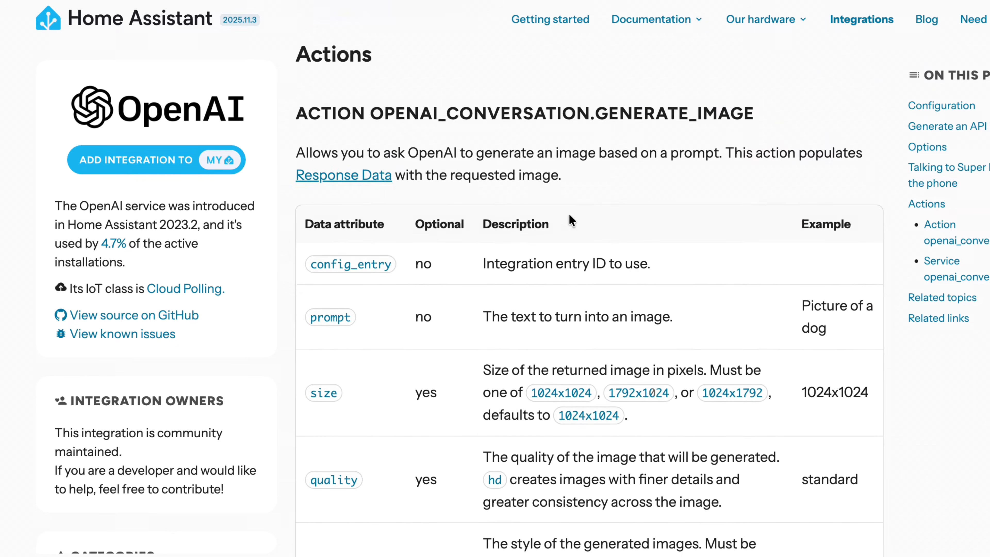
scroll(572, 220, "down", 5)
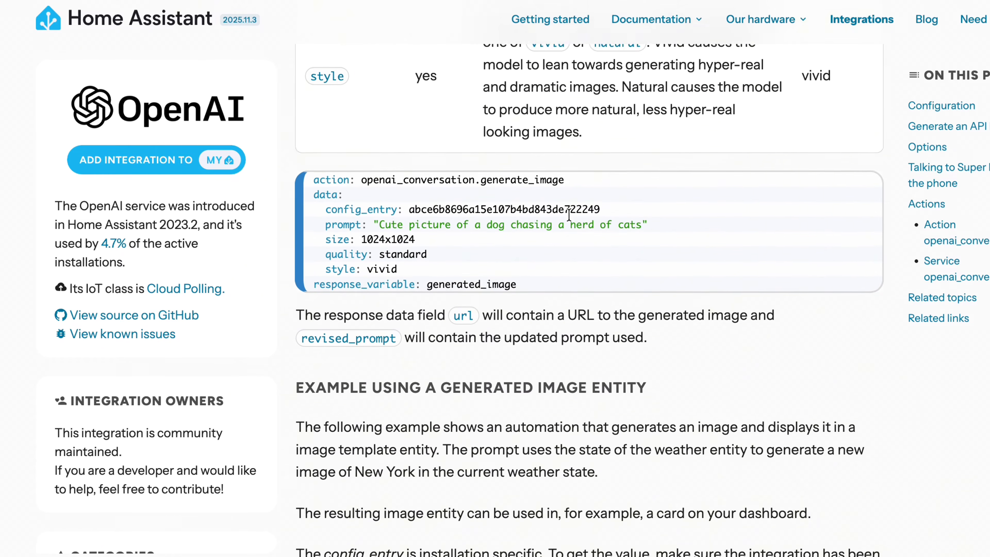
scroll(569, 215, "down", 2)
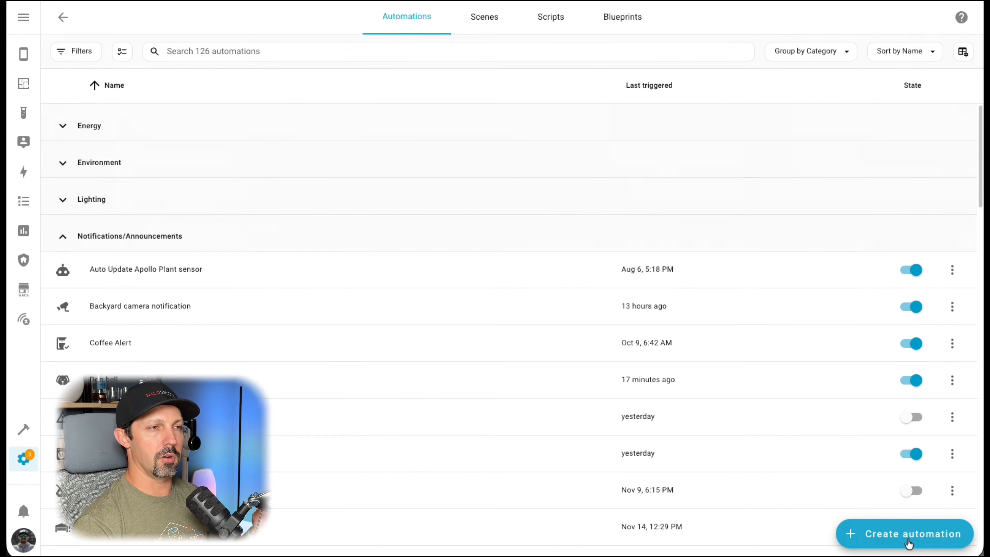
Step: Create a new automation from scratch and add an entity State trigger to it
left_click(909, 543)
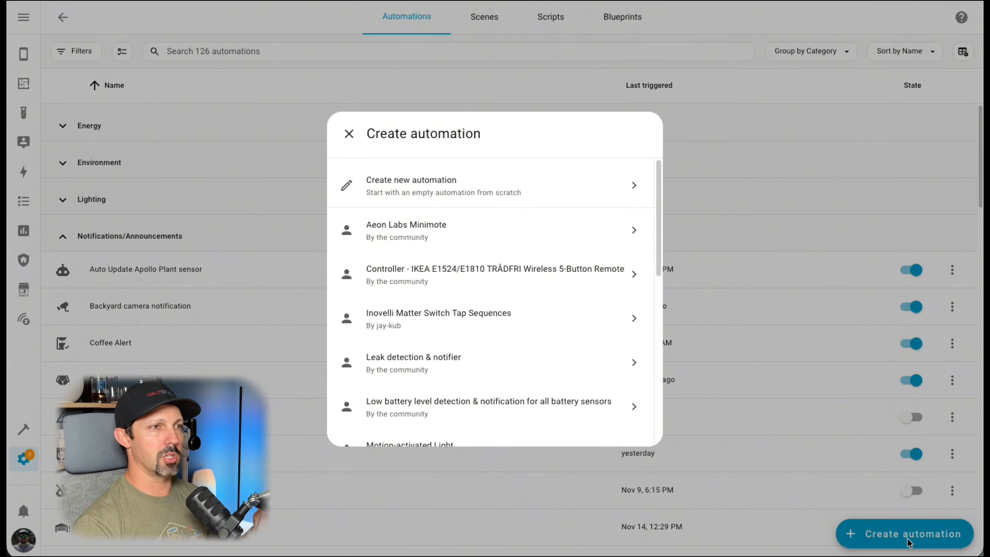
left_click(397, 191)
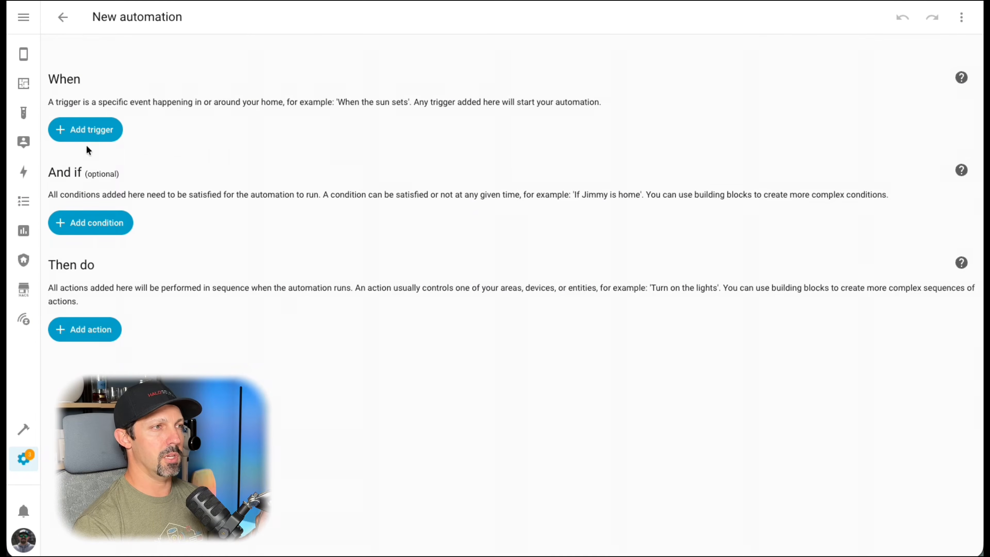
left_click(83, 132)
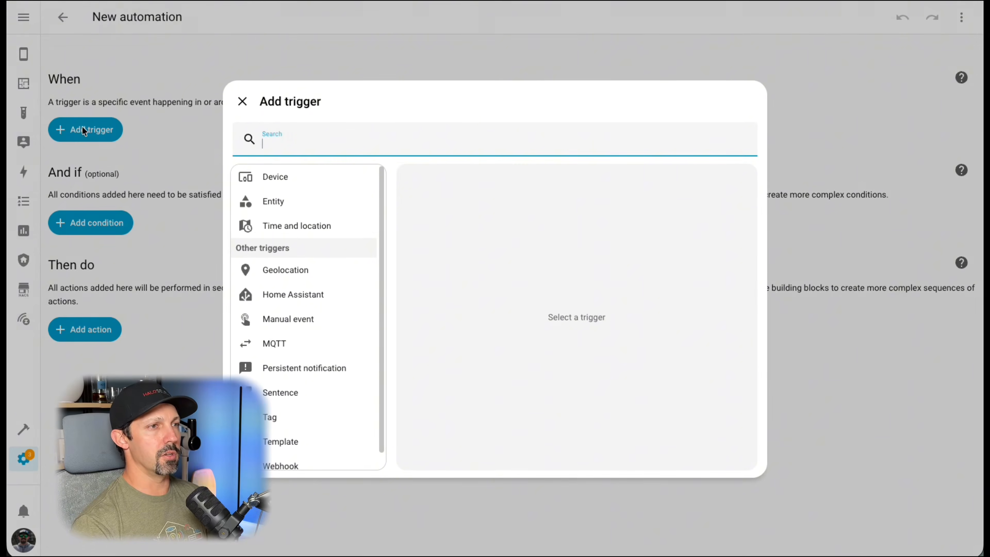
left_click(289, 203)
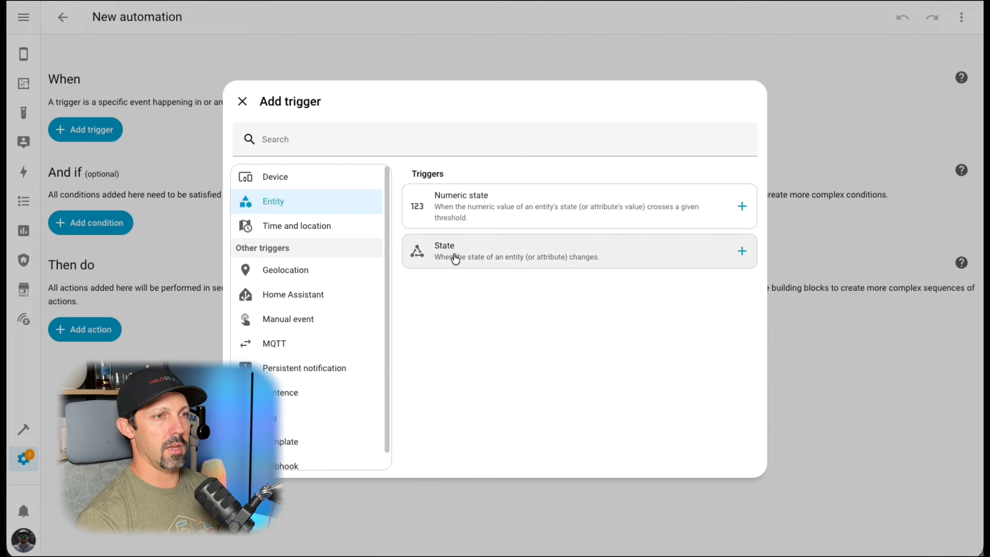
left_click(432, 259)
Step: Set the trigger's entity to the Driveway Cam's Person Detection binary sensor
left_click(725, 140)
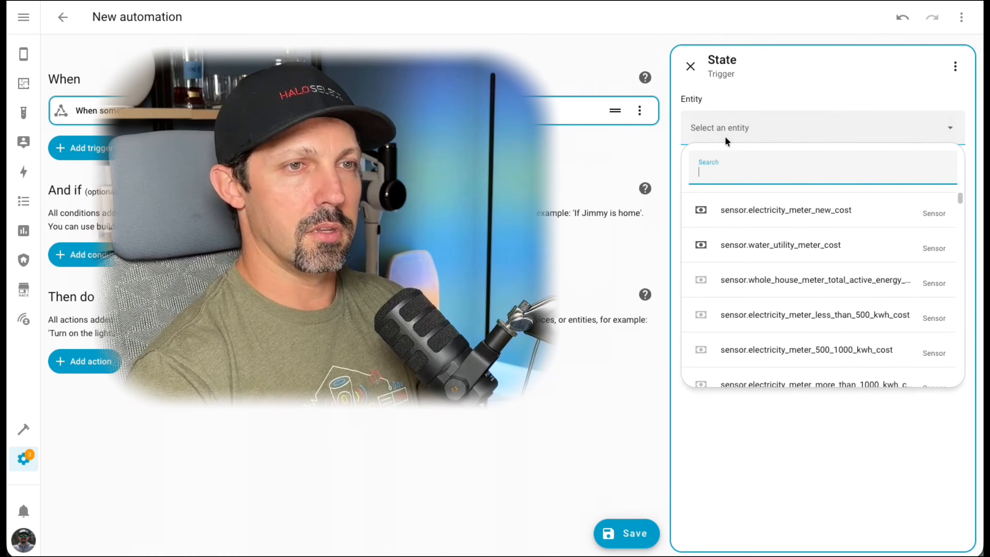
type("drice")
key("BackSpace")
key("BackSpace")
type("veway")
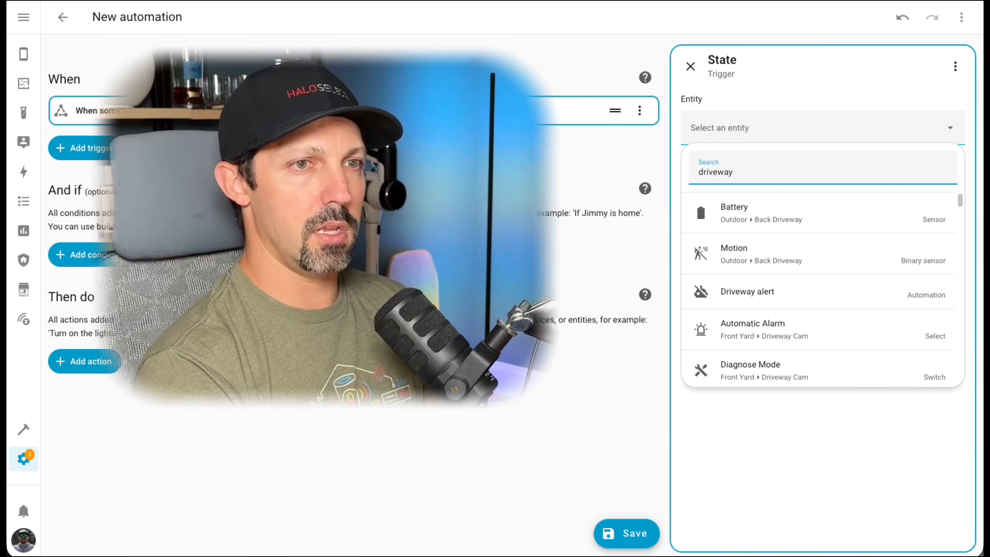
type(" ca")
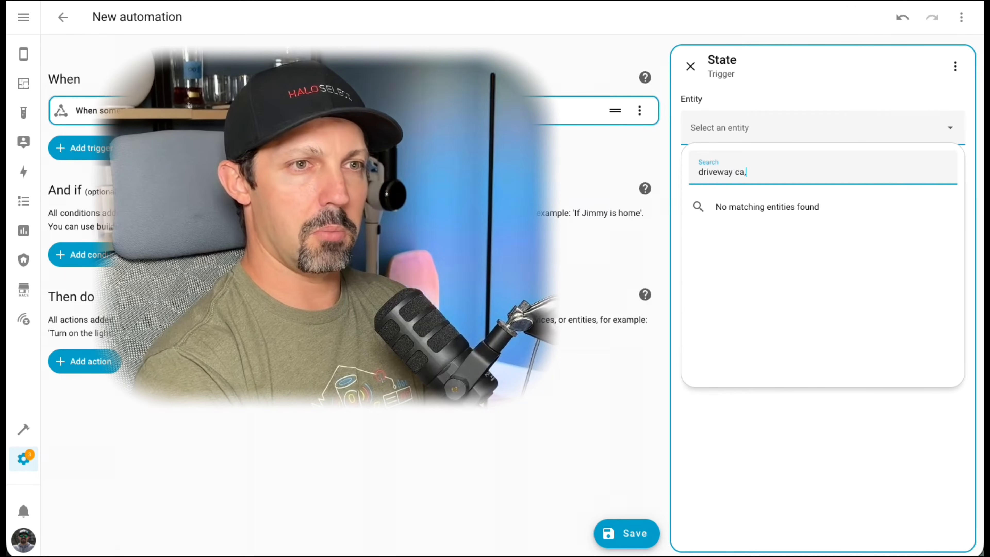
type(",")
key("BackSpace")
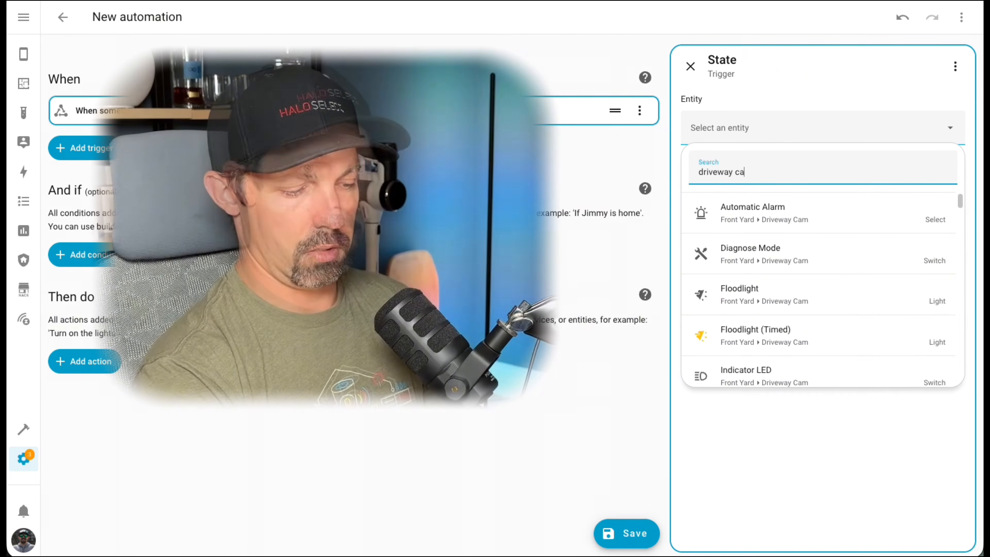
type("m per")
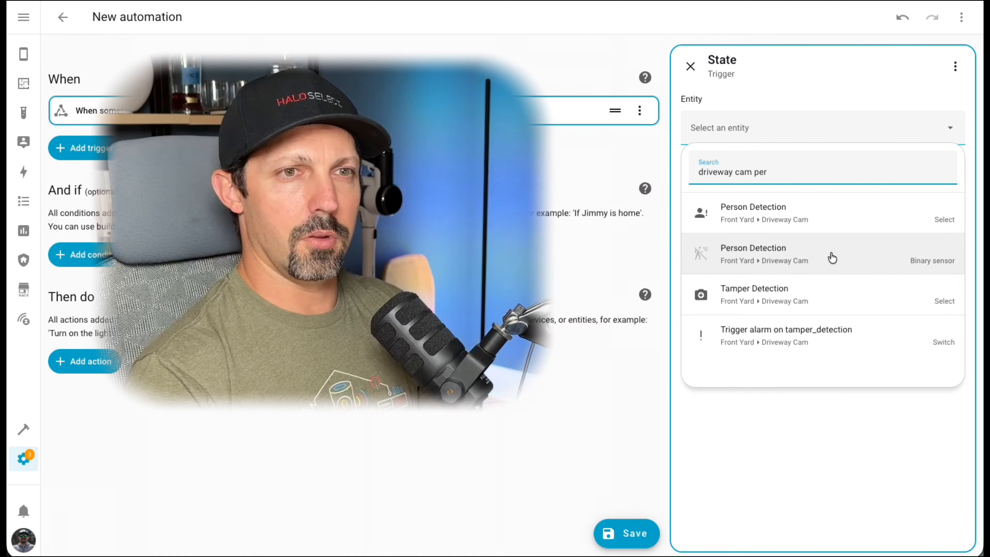
left_click(889, 257)
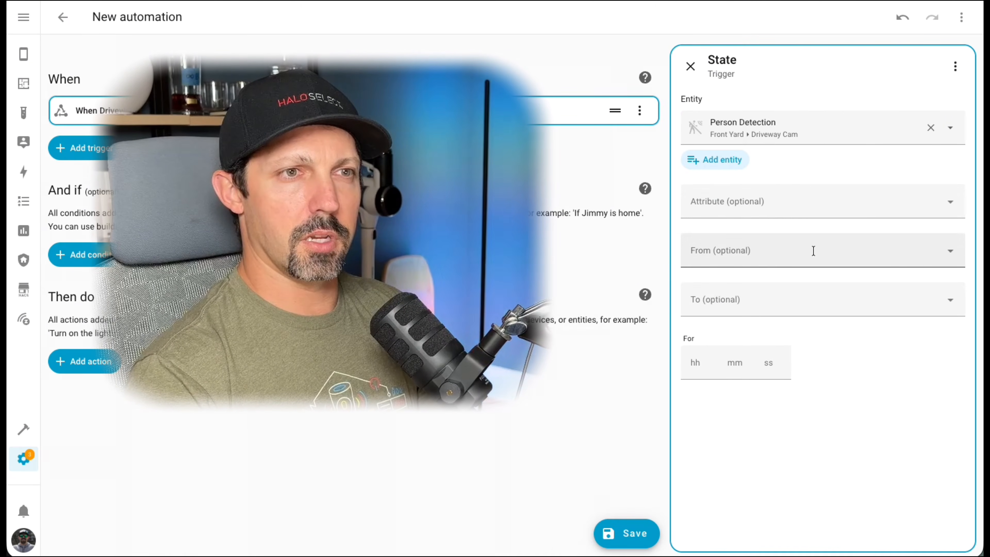
Step: Make the trigger fire when the state changes from Clear to Detected, and close the trigger's settings
left_click(831, 245)
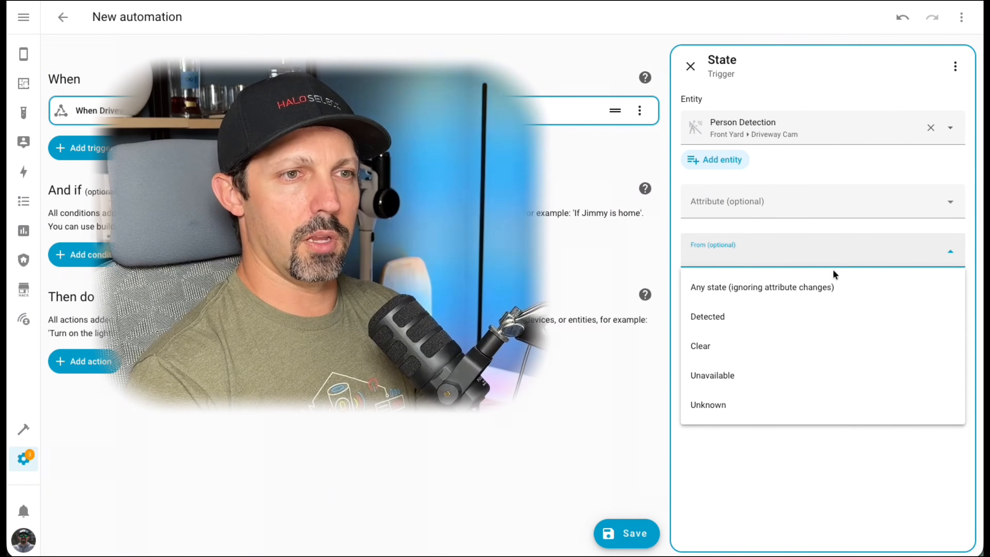
left_click(777, 351)
left_click(765, 293)
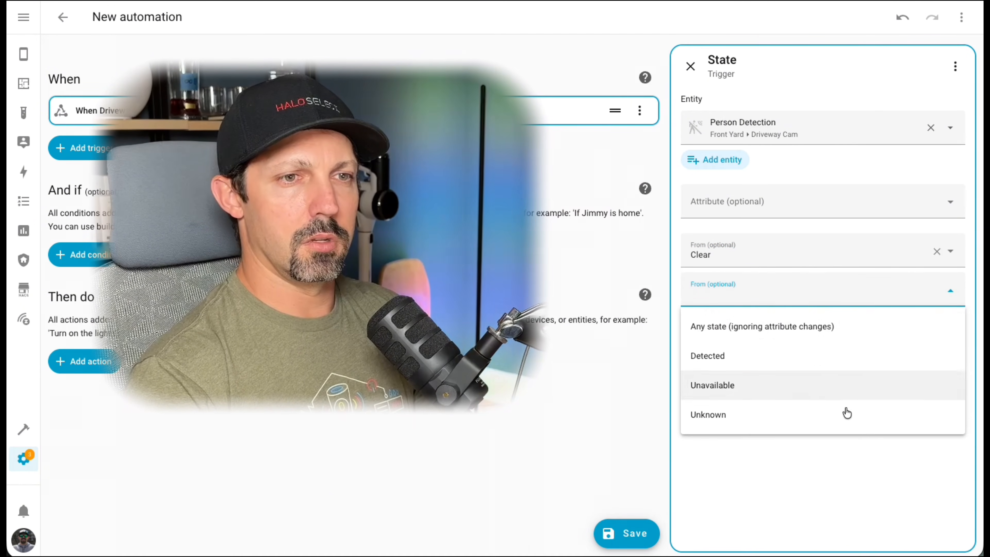
left_click(876, 442)
left_click(811, 335)
left_click(767, 405)
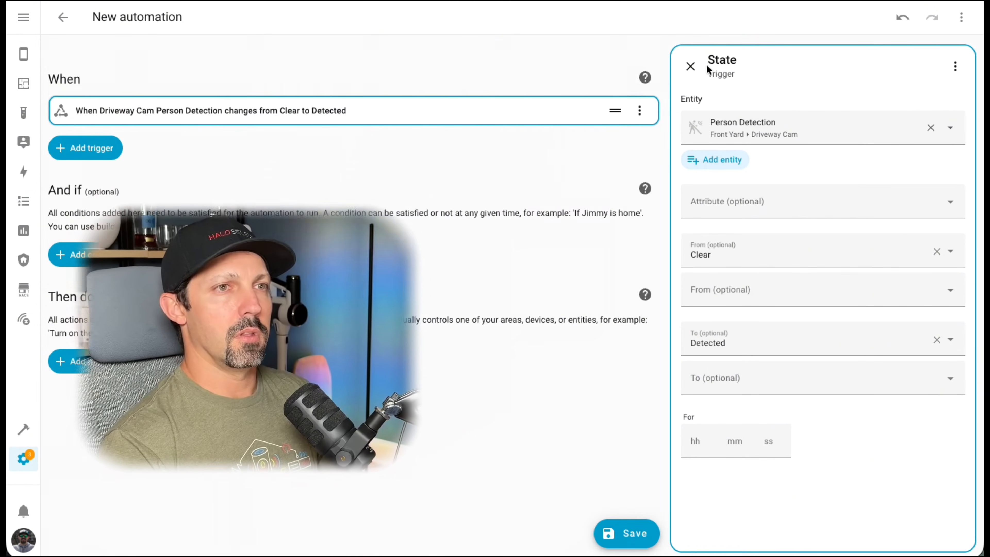
left_click(691, 66)
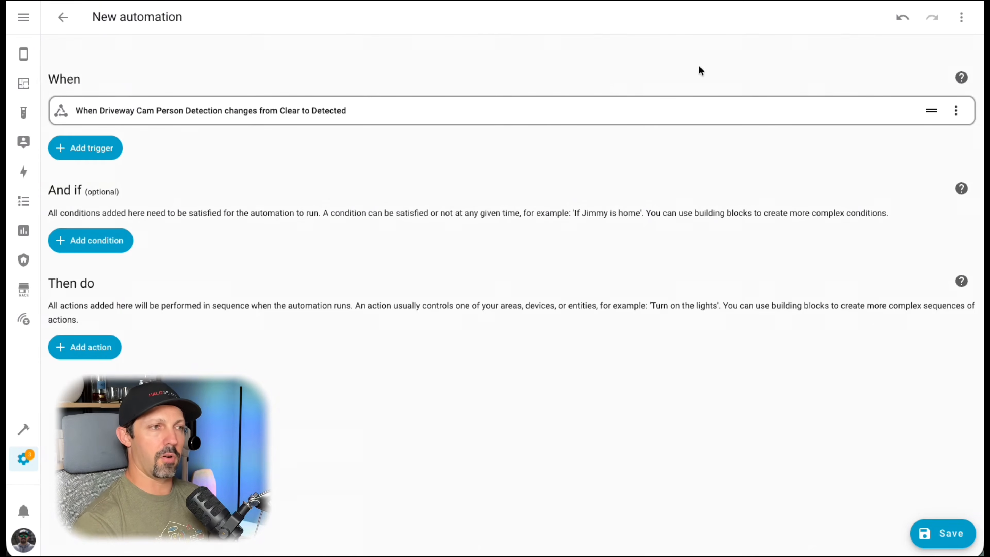
Step: Add a camera Take snapshot action that targets the Driveway Cam's SD Stream
left_click(101, 344)
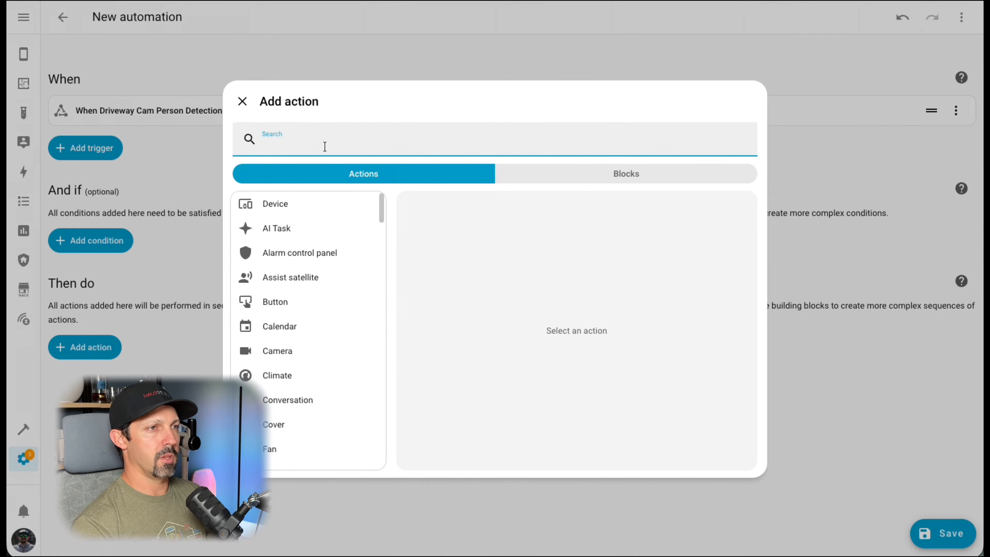
left_click(283, 351)
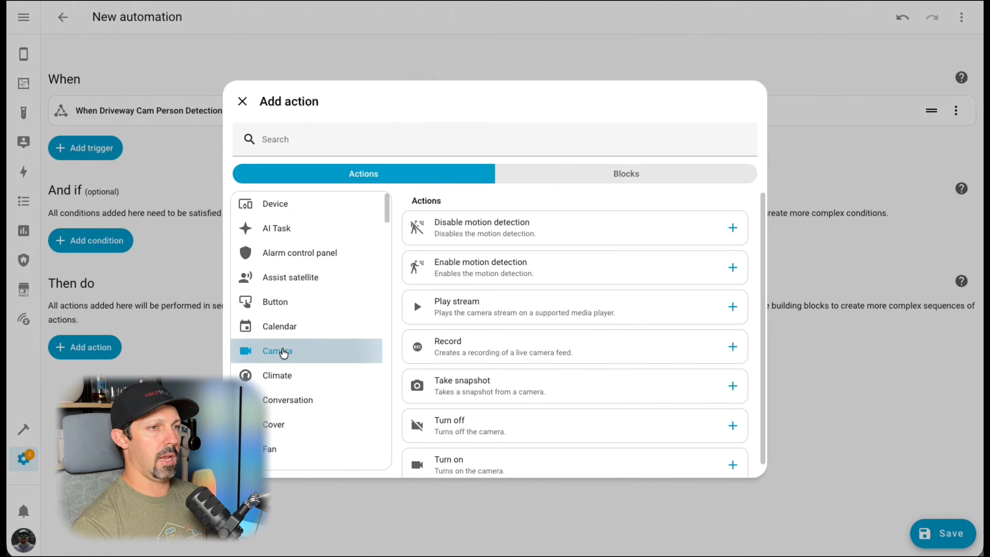
left_click(531, 386)
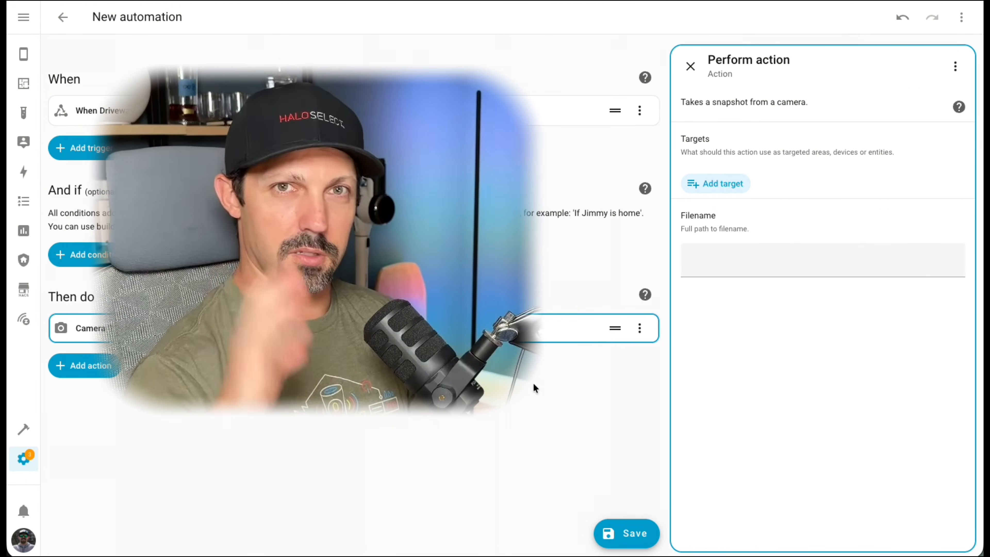
left_click(722, 183)
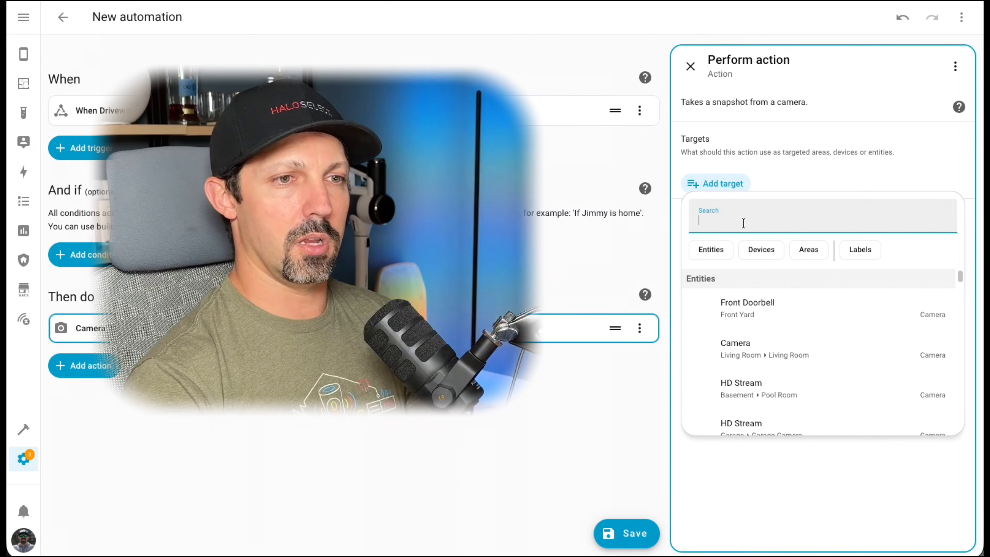
scroll(778, 332, "down", 5)
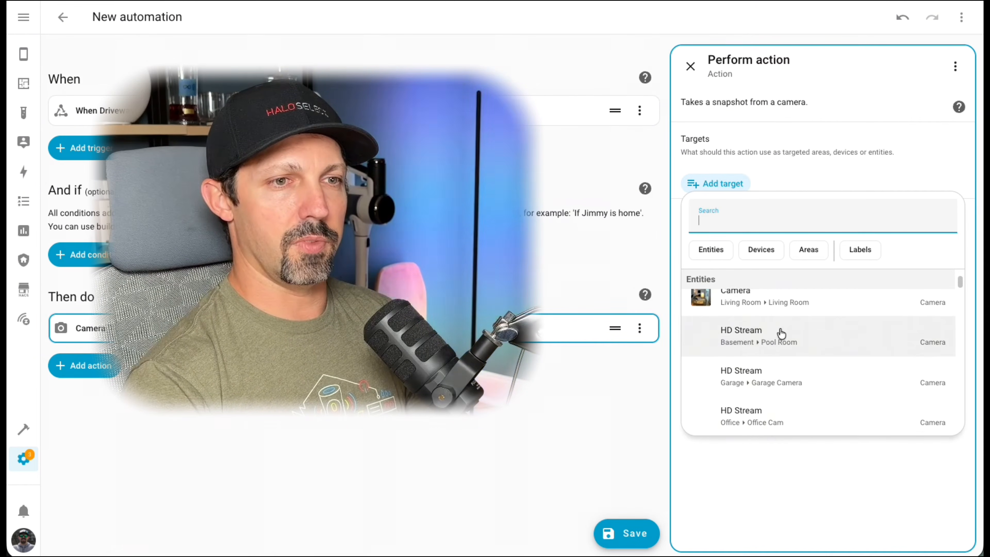
scroll(818, 331, "down", 1)
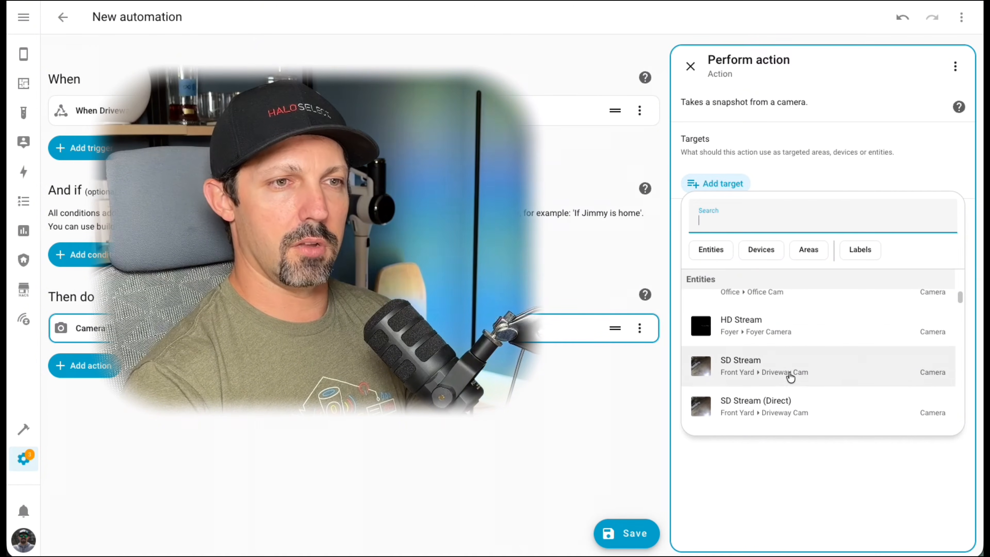
left_click(778, 376)
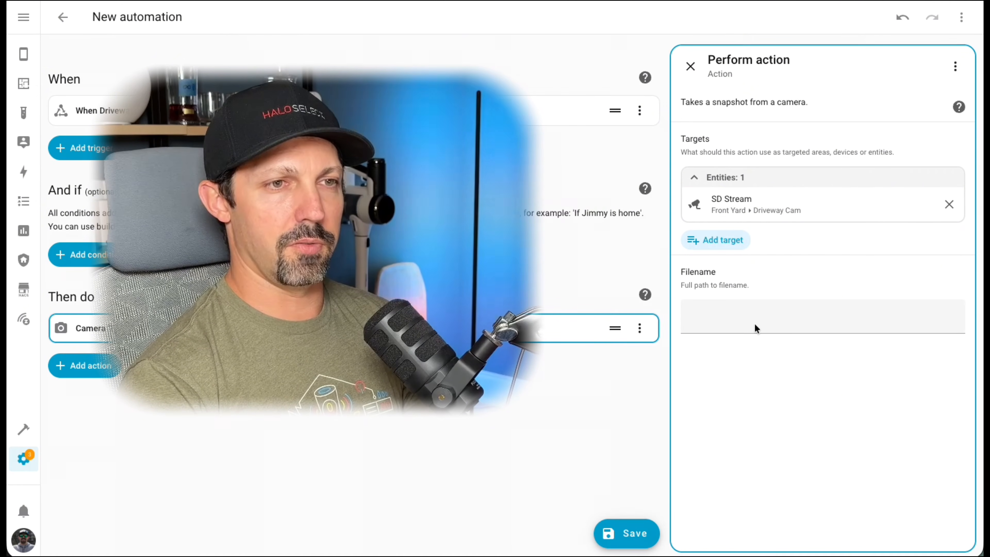
Step: Set the snapshot's filename to /config/www/tmp/driveway.jpg
left_click(746, 320)
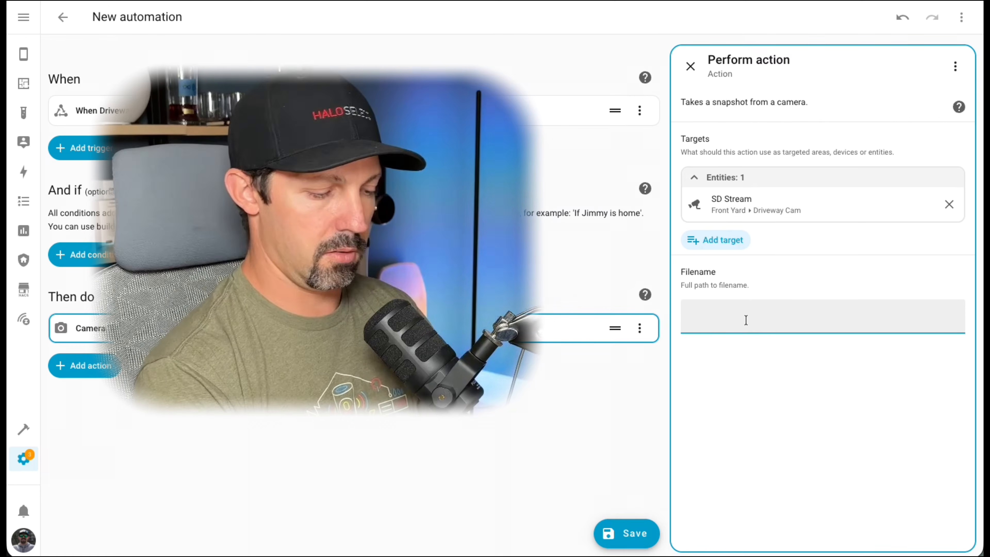
type("/")
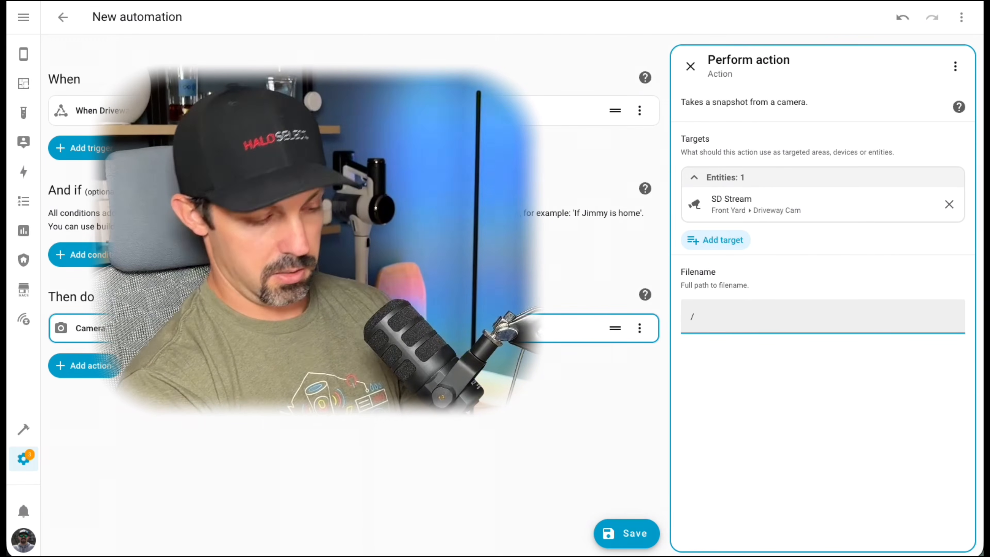
type("congfi")
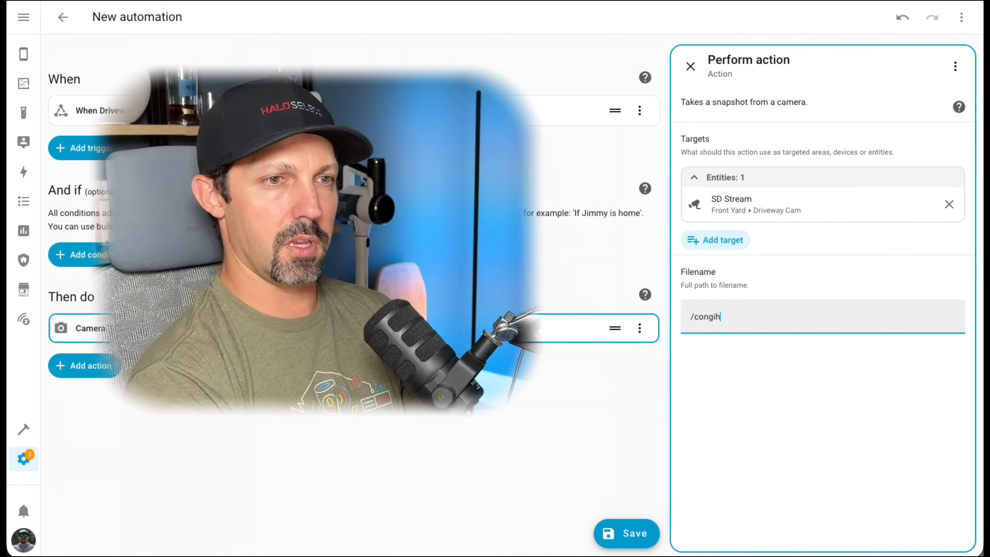
key("BackSpace")
key("BackSpace")
key("BackSpace")
type("fig")
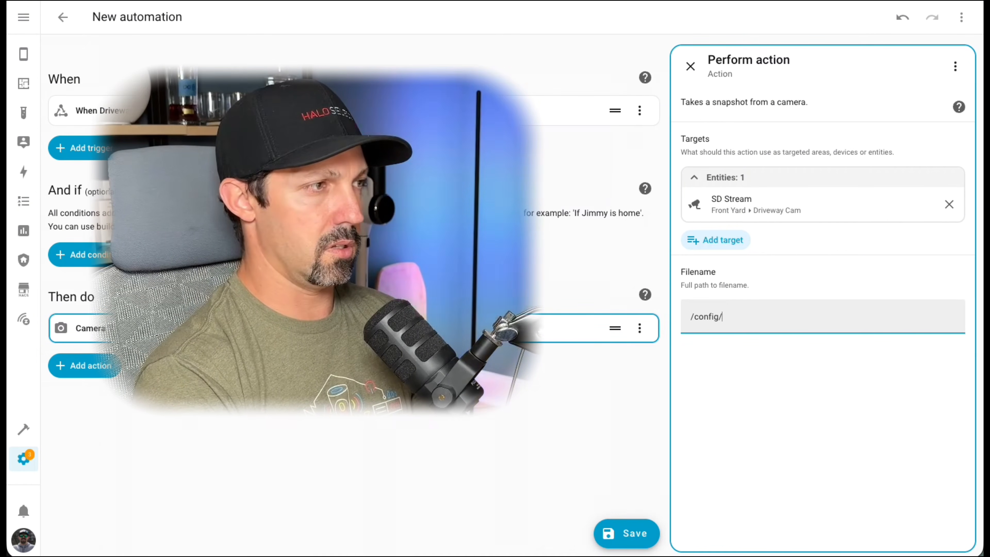
type("/www/t")
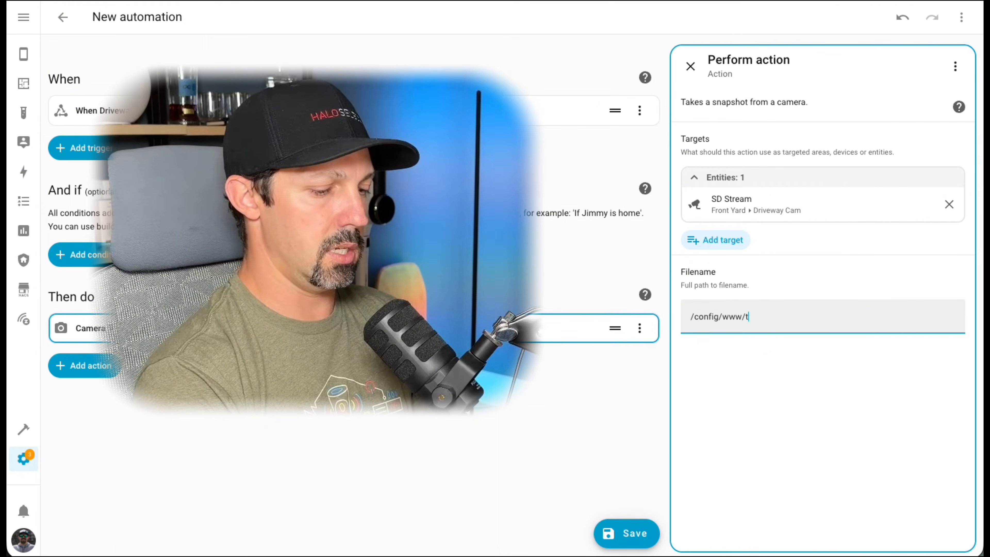
type("mp/")
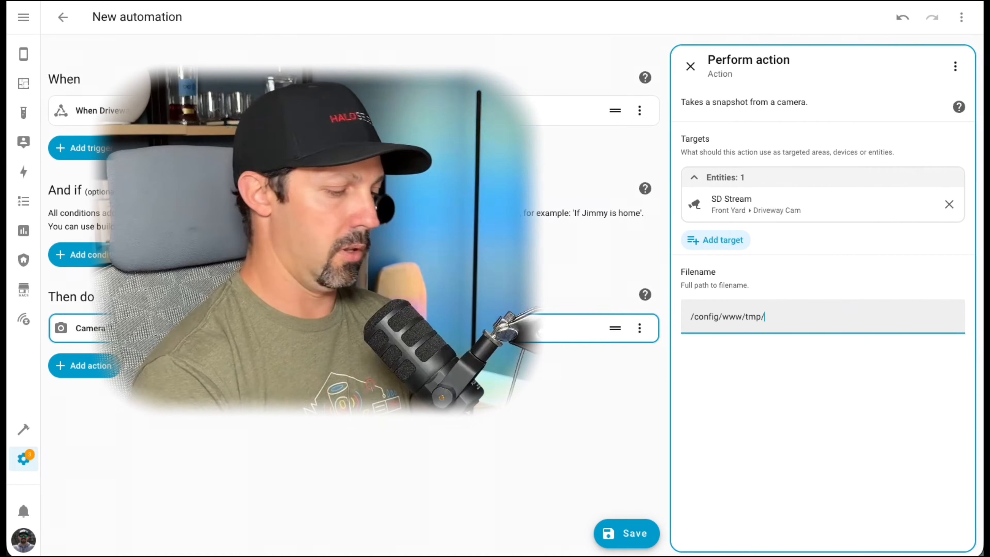
type("dri")
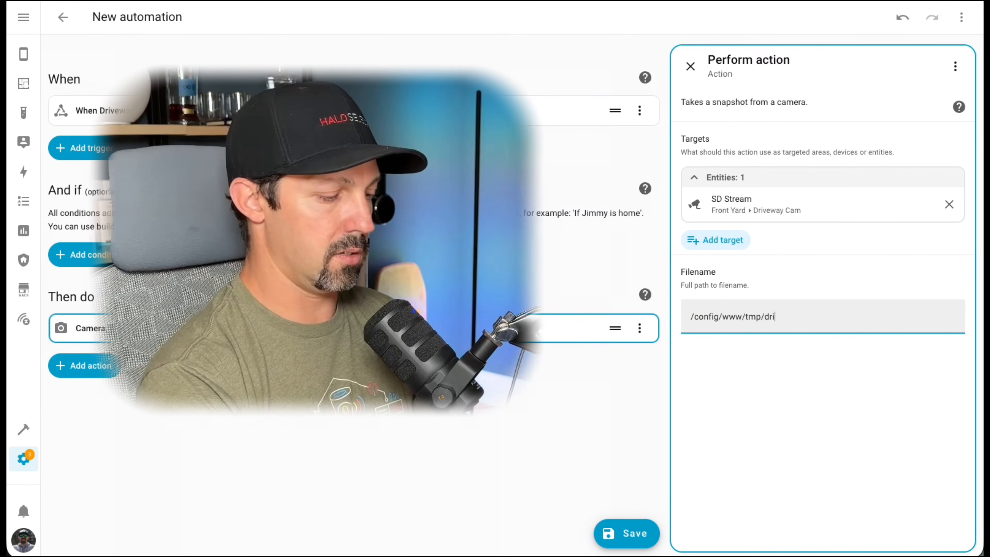
type("veway.")
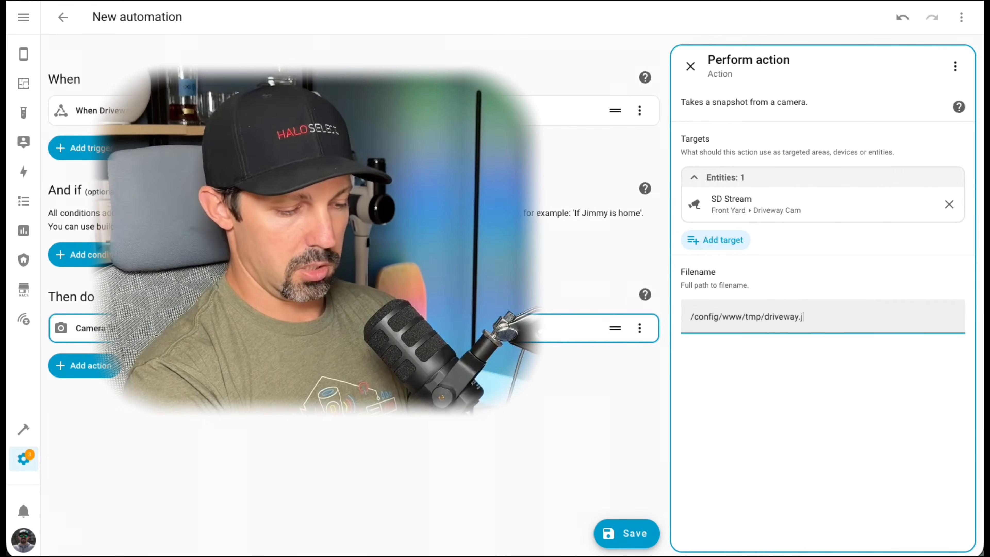
type("jpg")
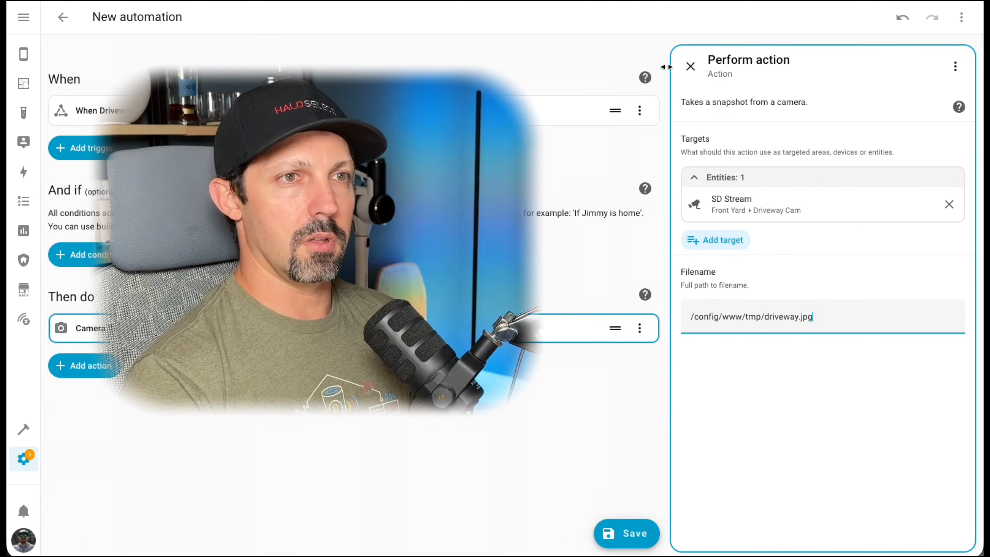
Step: Add a Notifications Send a notification action after the camera snapshot action
left_click(68, 373)
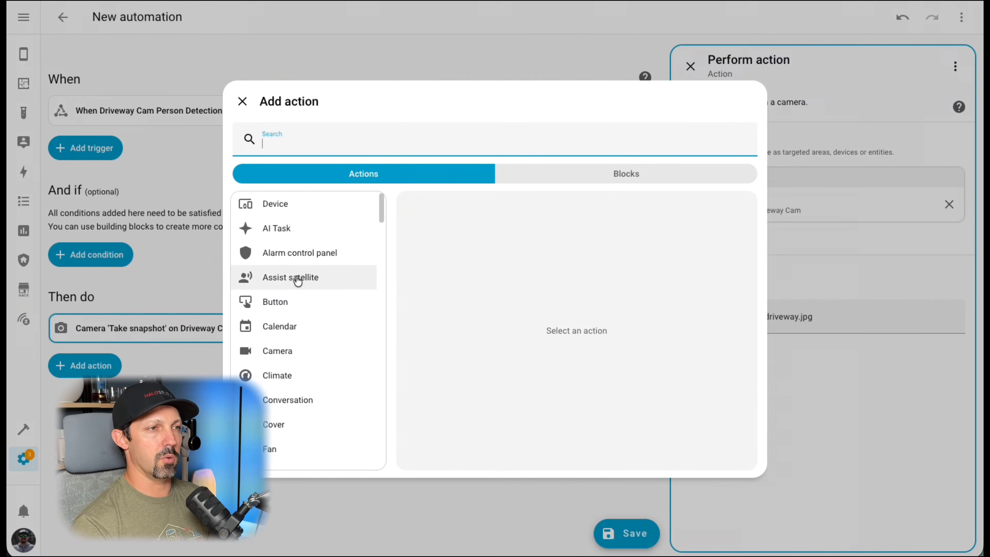
scroll(297, 278, "down", 10)
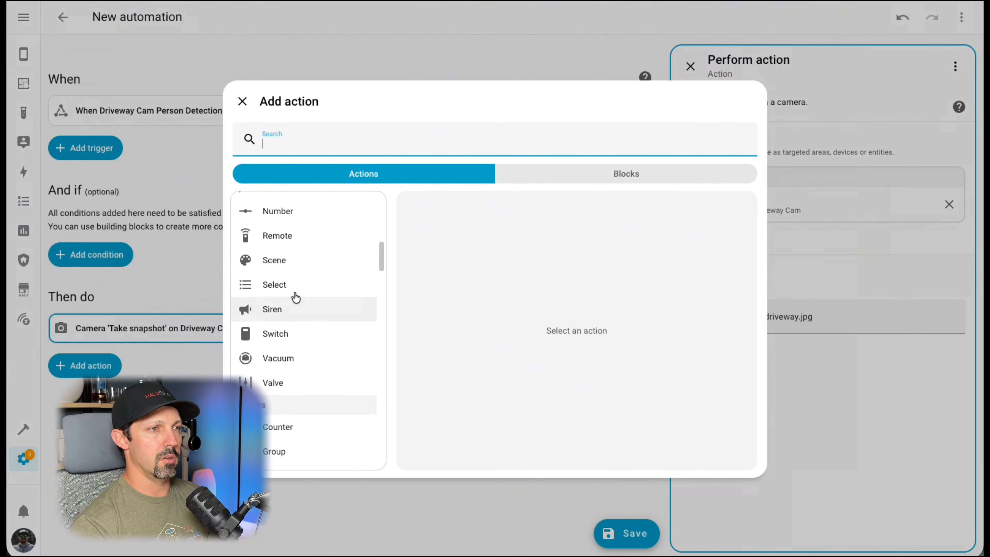
scroll(303, 278, "up", 2)
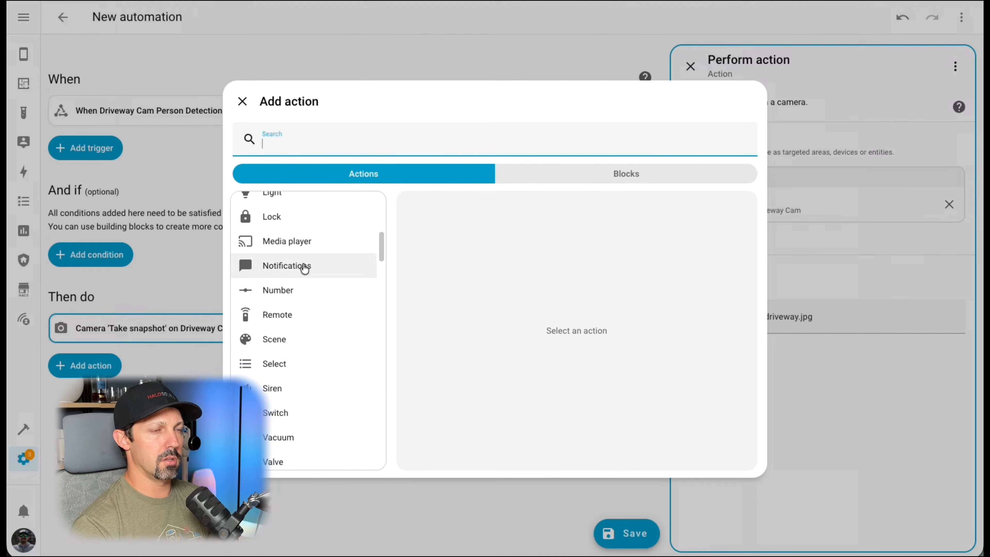
left_click(305, 268)
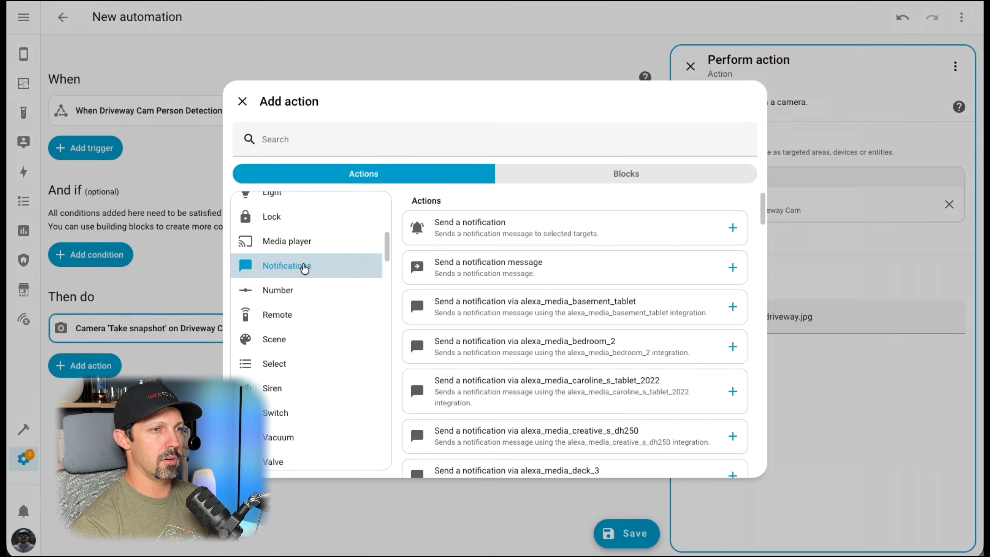
left_click(503, 238)
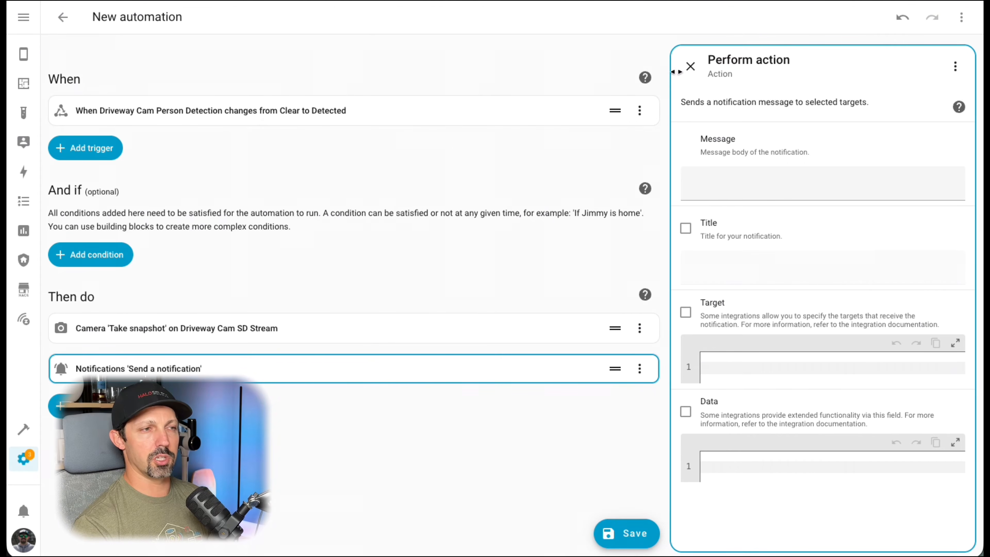
Step: Look through the available notification actions for the Alexa and mobile app devices, and close the list without adding one
left_click(85, 406)
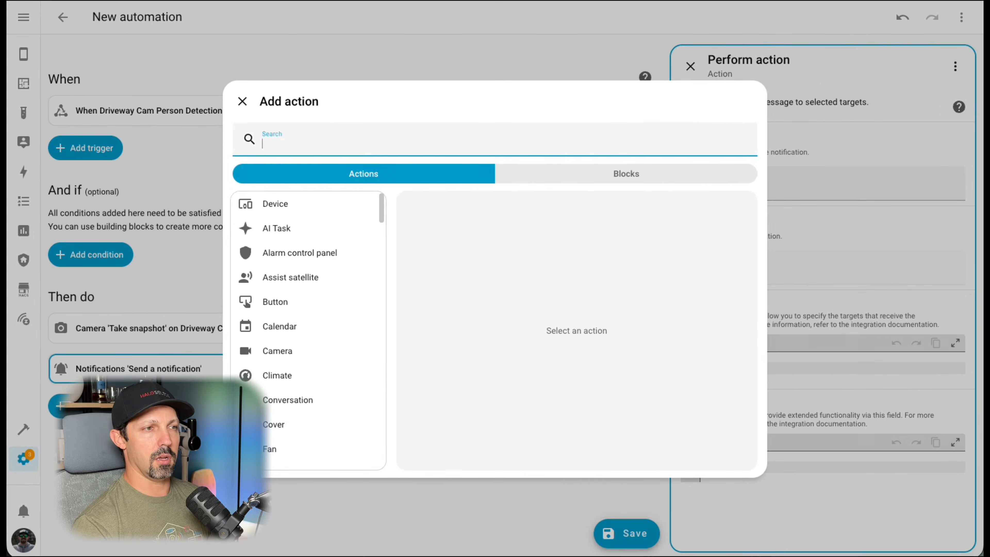
scroll(288, 363, "down", 1)
scroll(288, 369, "down", 1)
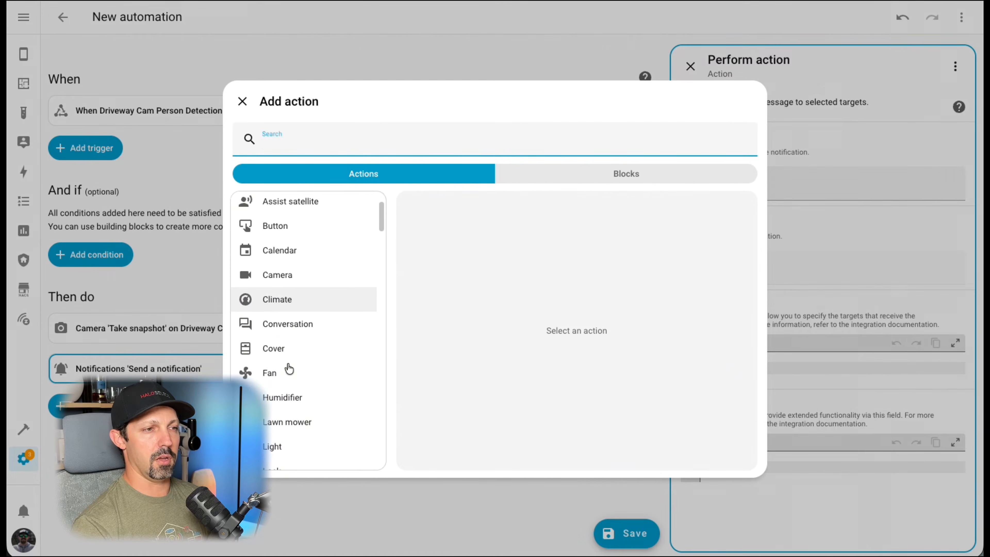
scroll(287, 363, "down", 4)
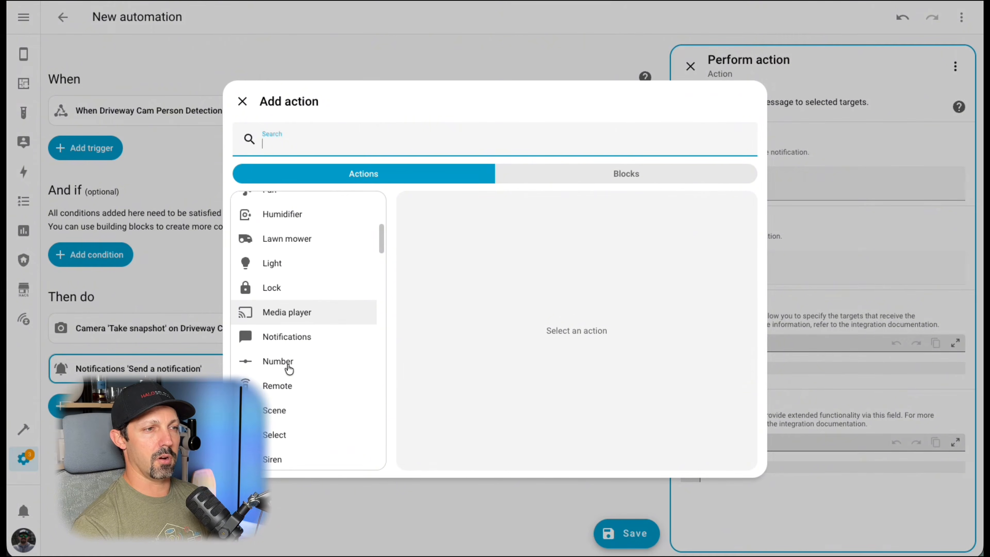
left_click(288, 337)
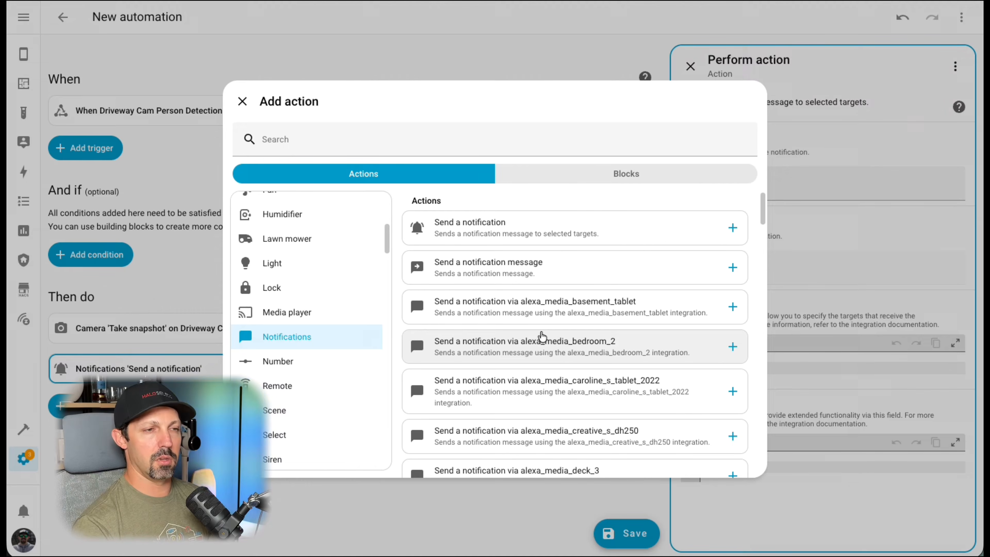
scroll(541, 338, "down", 5)
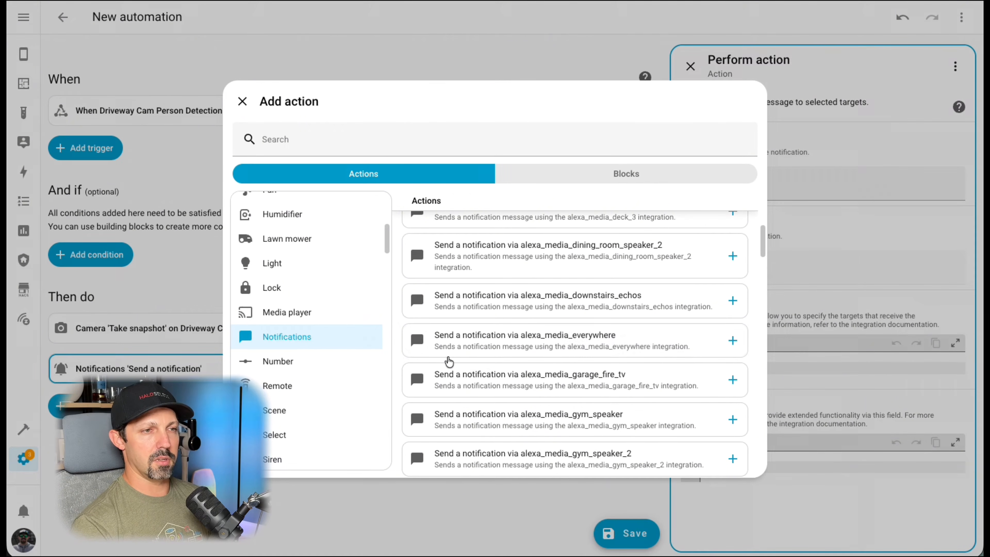
scroll(507, 349, "down", 5)
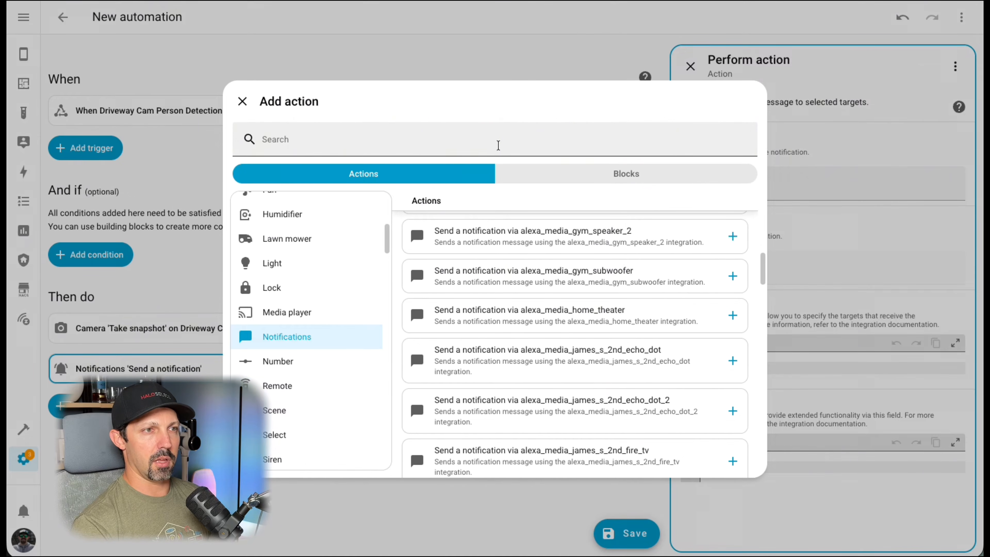
scroll(577, 376, "down", 12)
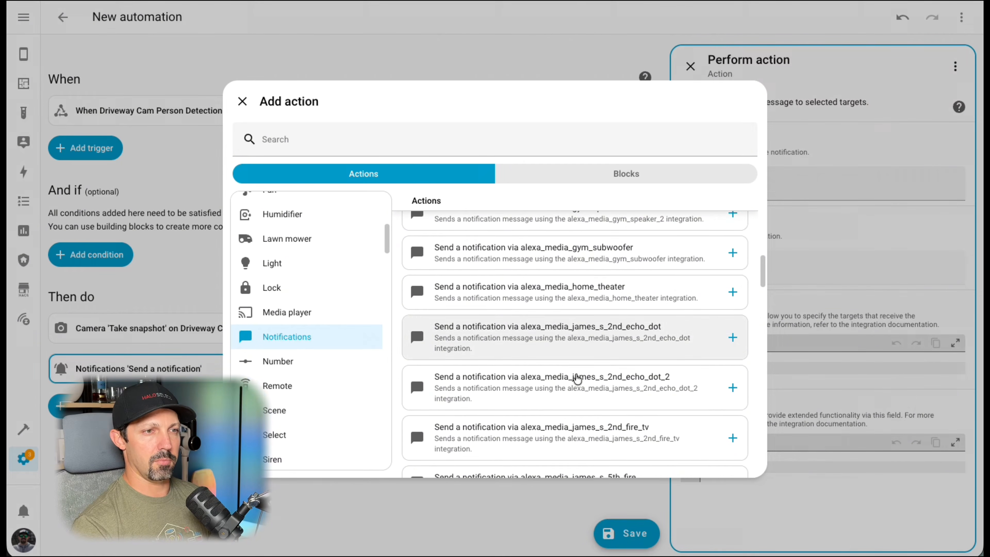
scroll(592, 327, "down", 12)
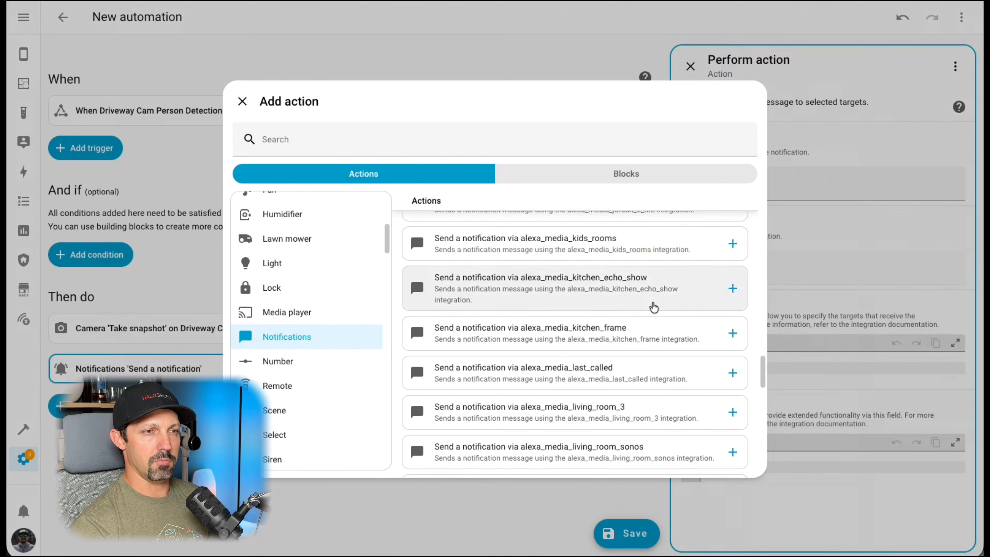
scroll(569, 323, "down", 3)
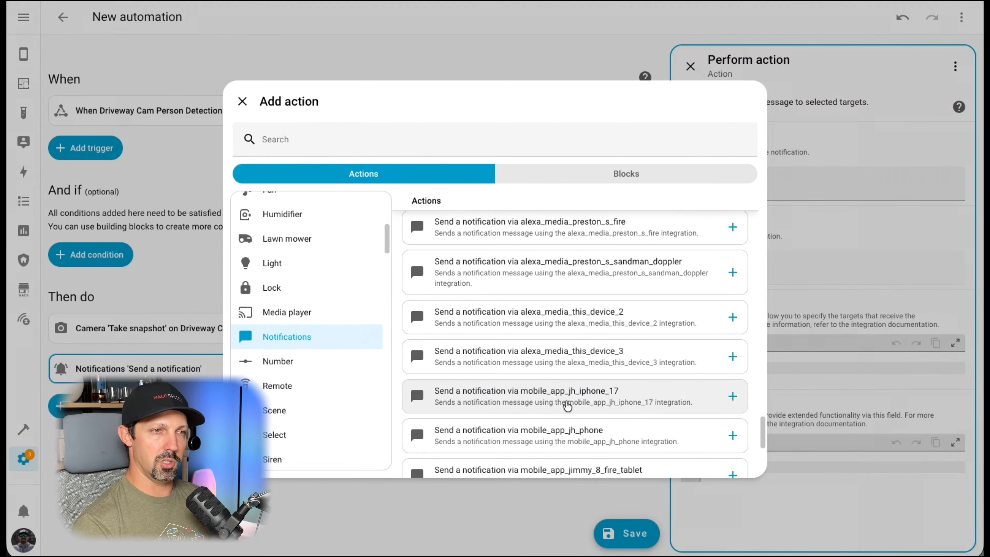
left_click(243, 100)
Step: Set the notification's message to "Motion detected at the driveway"
left_click(805, 185)
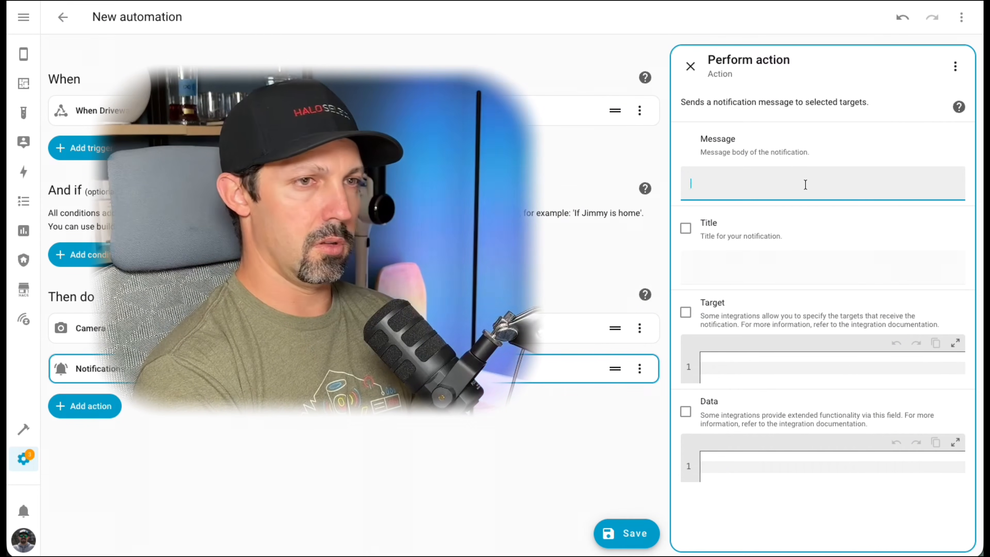
type("Motion d")
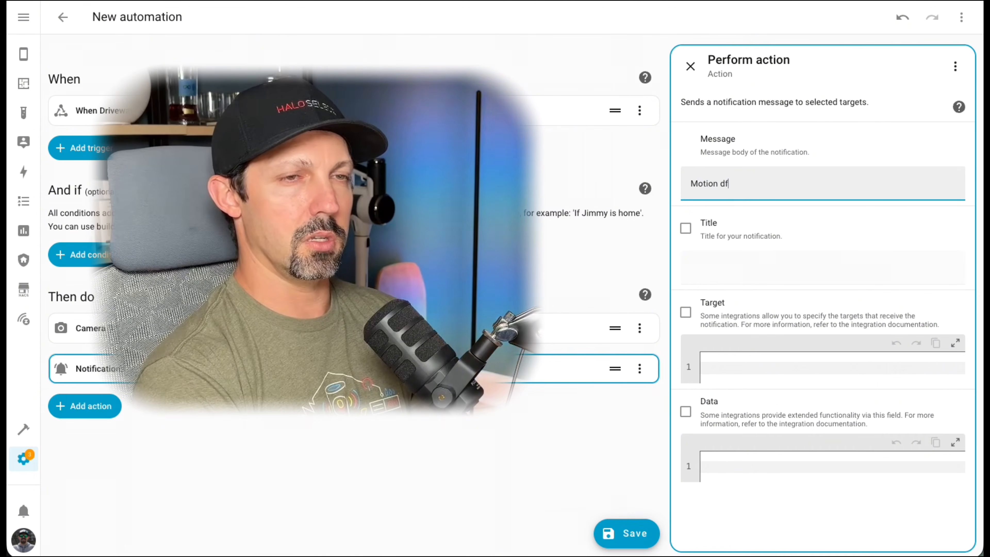
type("etected")
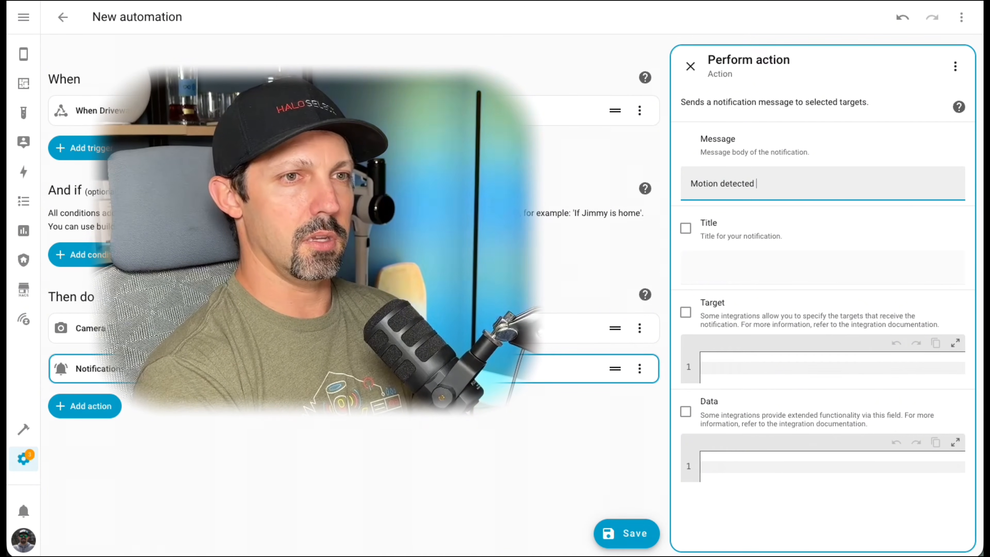
type(" at the driveway")
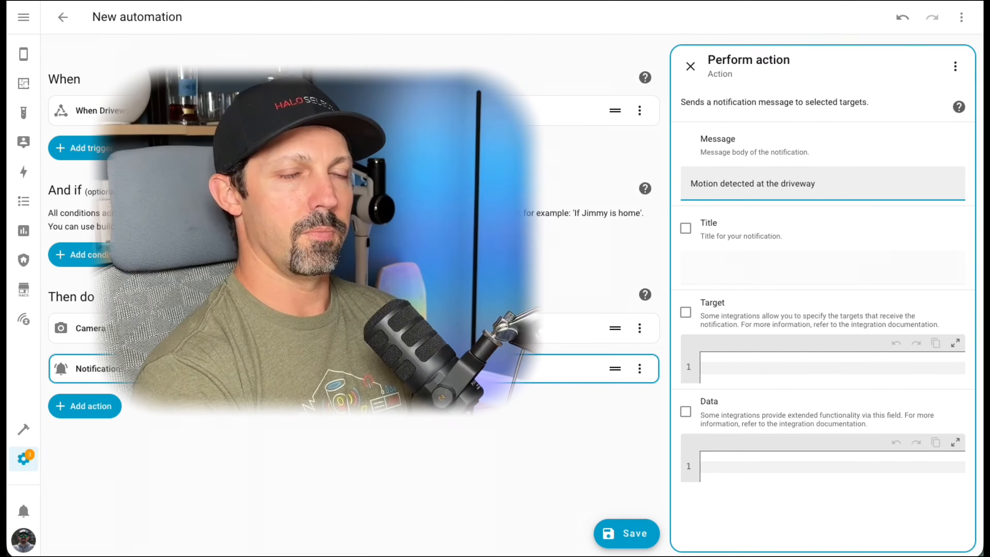
Step: Enable the notification's title and set it to "alert!"
left_click(685, 228)
left_click(722, 266)
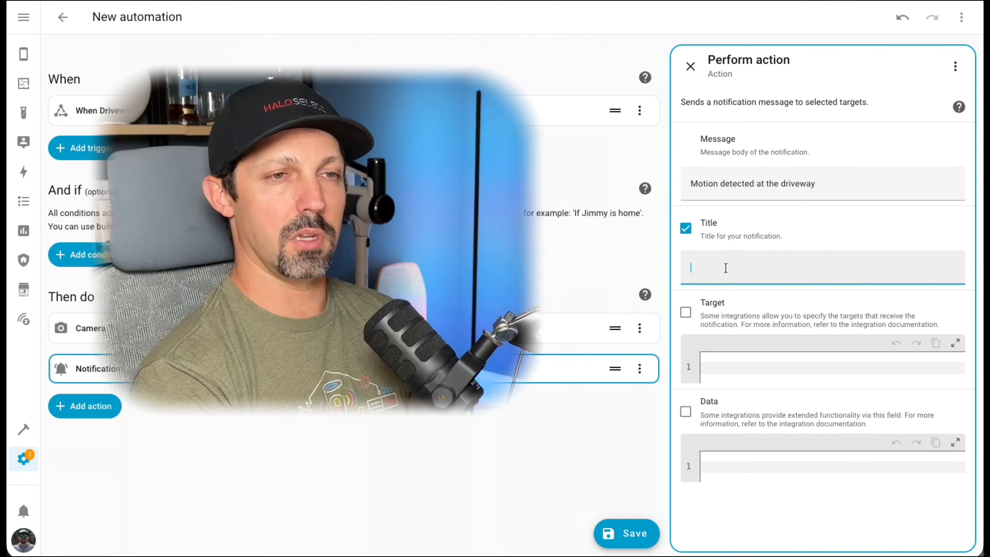
type("alert")
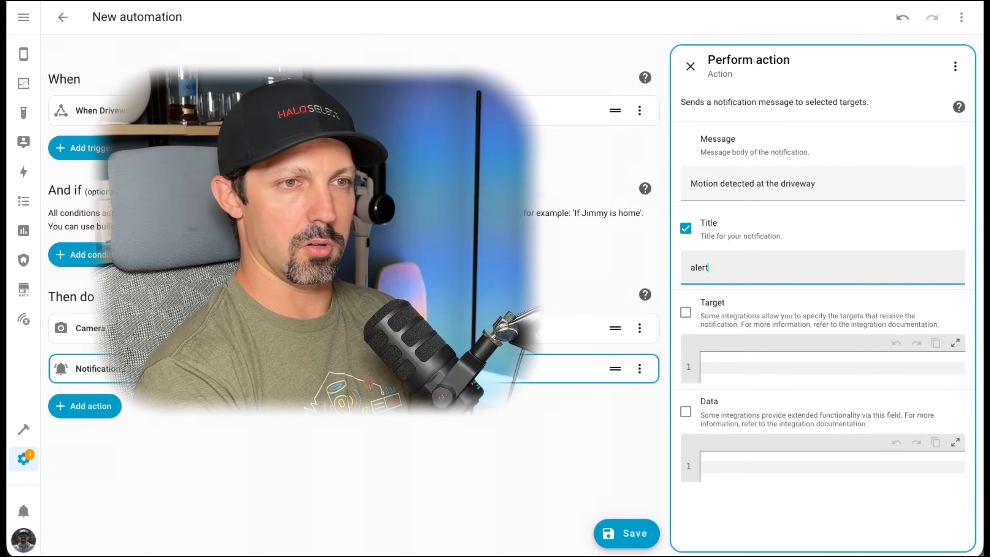
type("!")
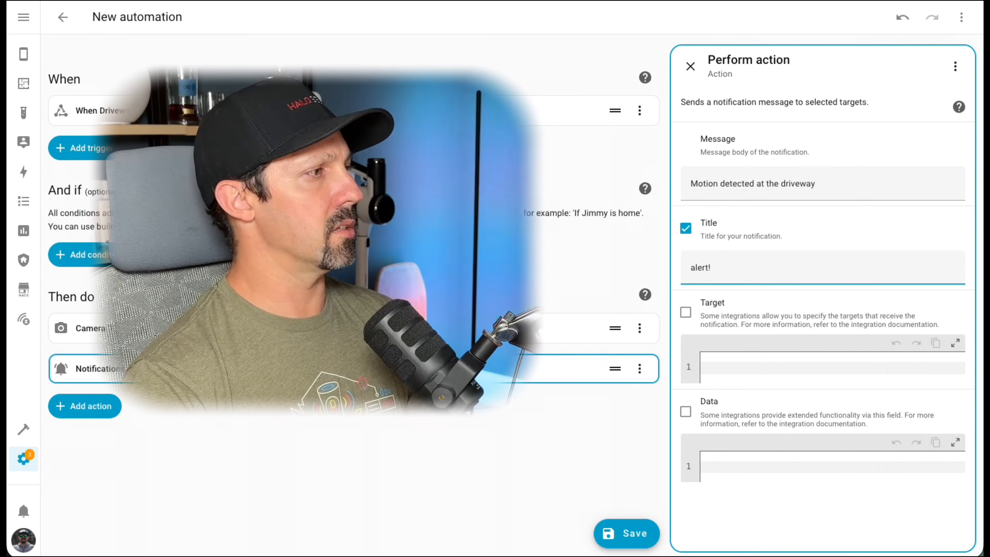
left_click(331, 281)
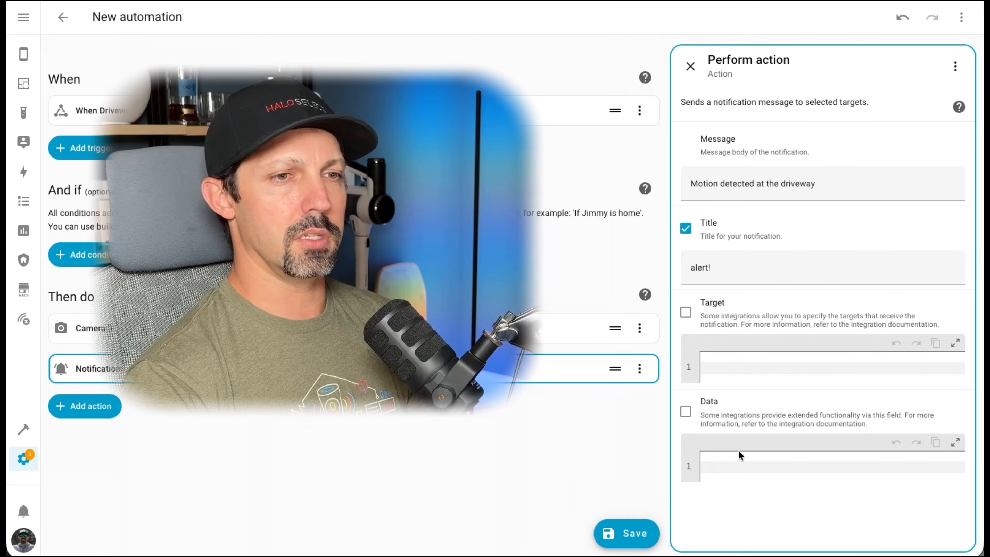
Step: Set the notification's data to "image: /local/tmp/driveway.jpg" and check it against the snapshot action's file path
left_click(750, 467)
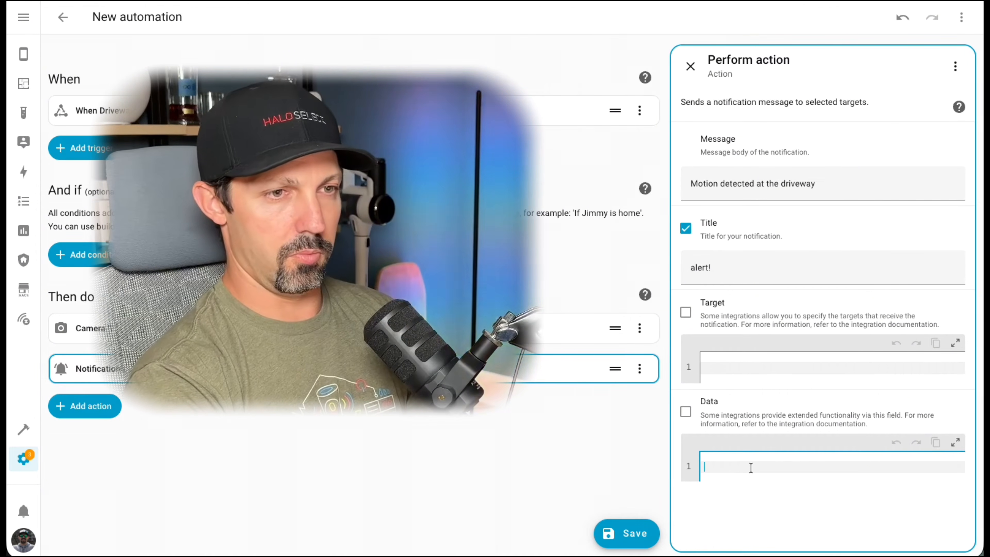
type("image: /")
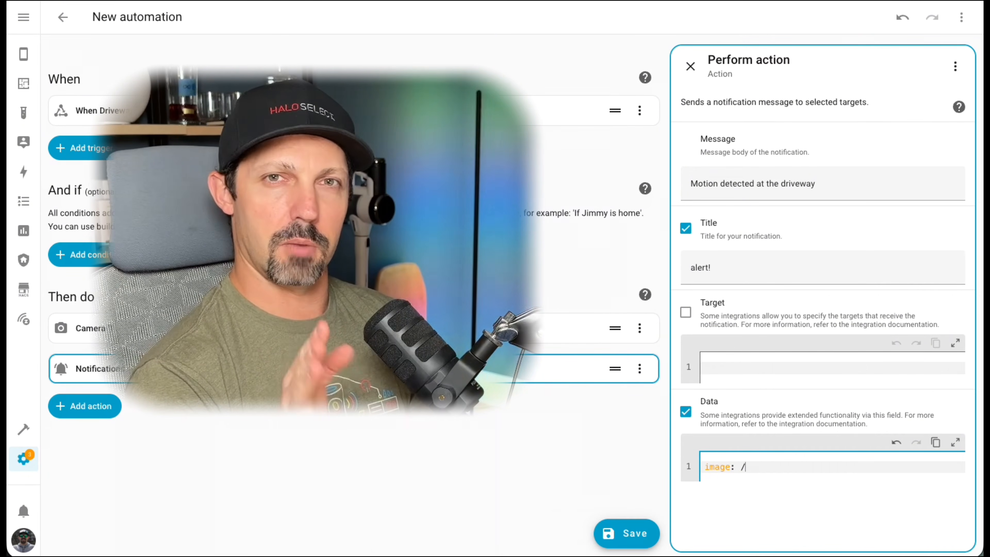
type("locaw")
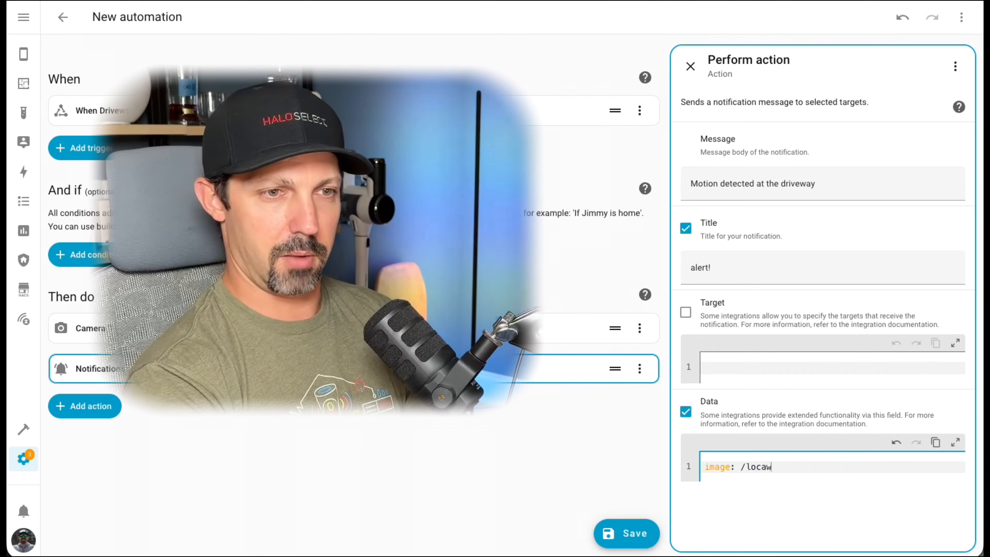
key("BackSpace")
type("l")
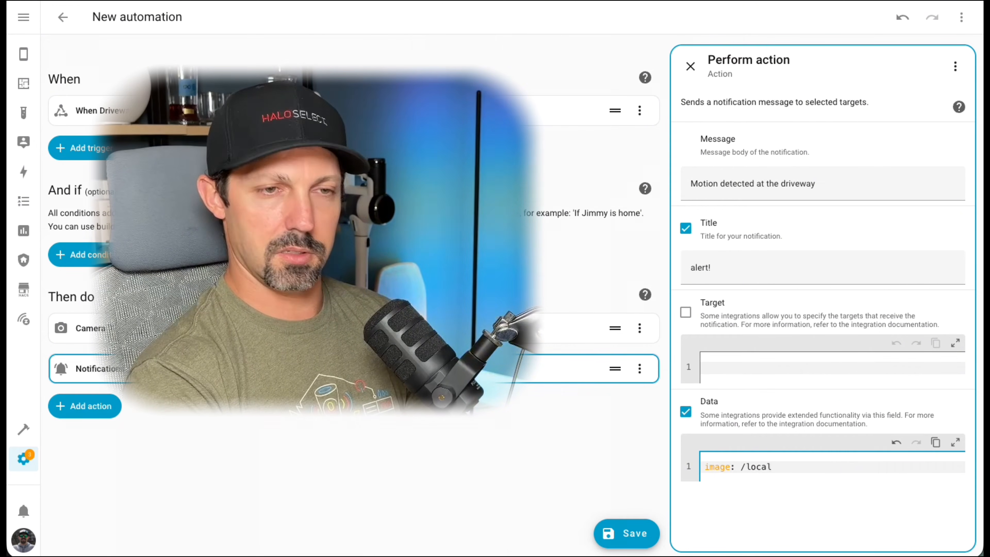
type("/")
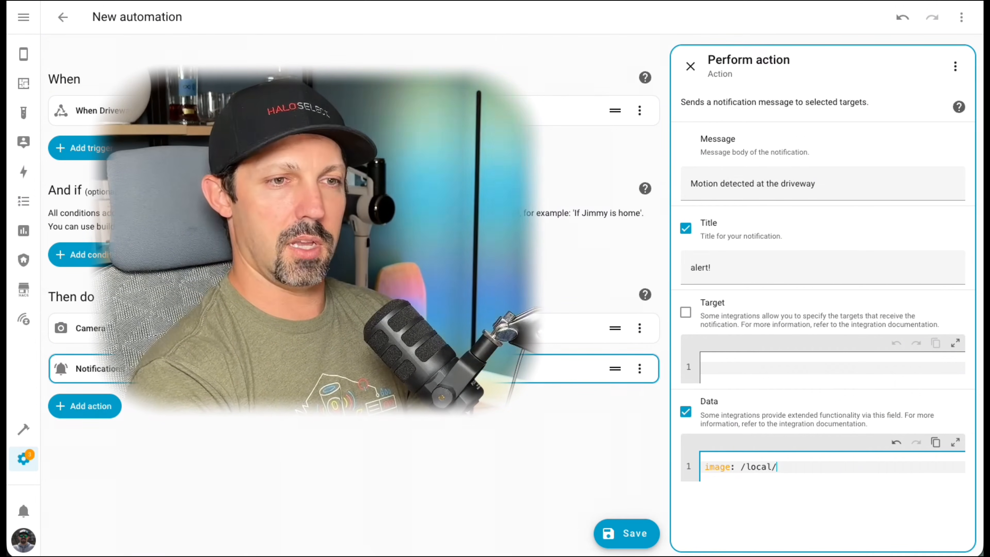
type("tmp")
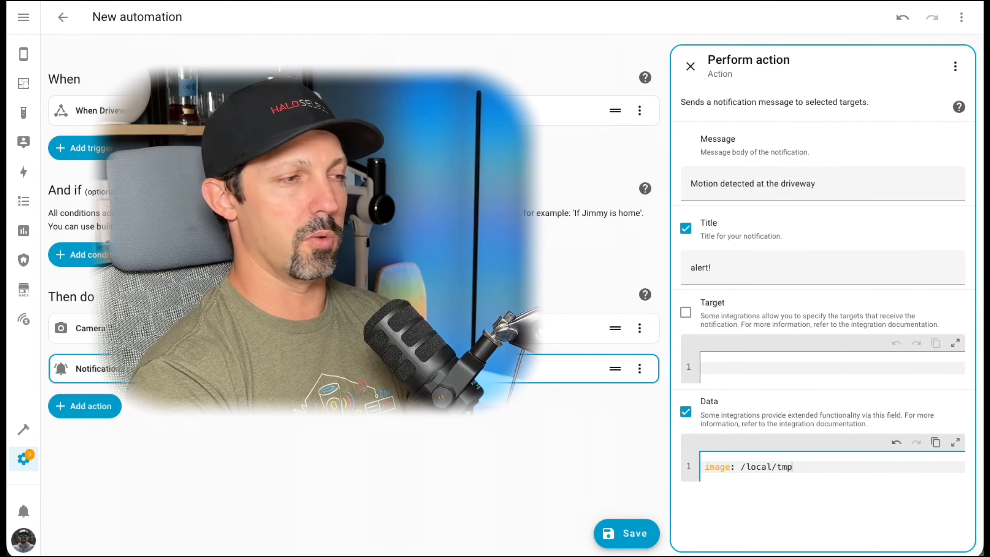
type("/")
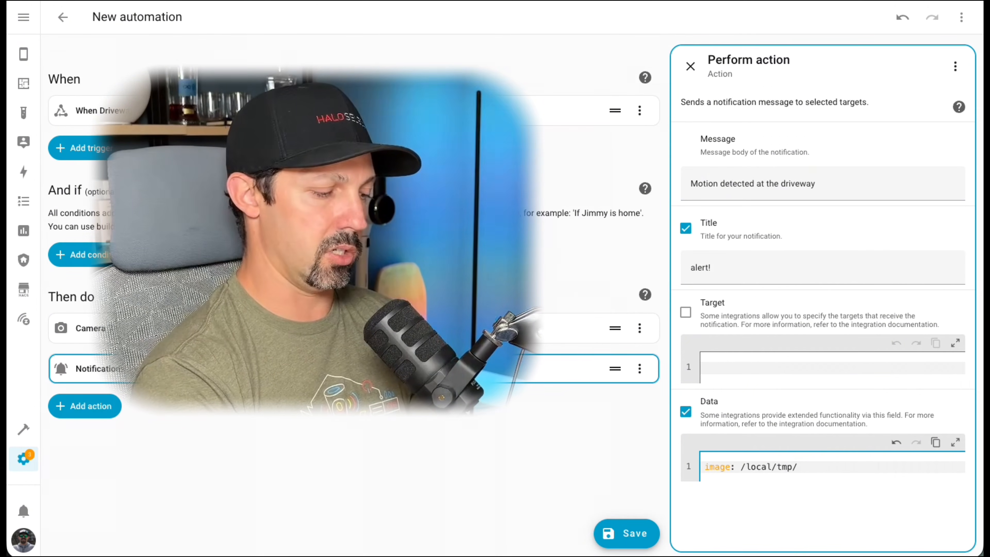
type("drivc")
key("BackSpace")
type("e")
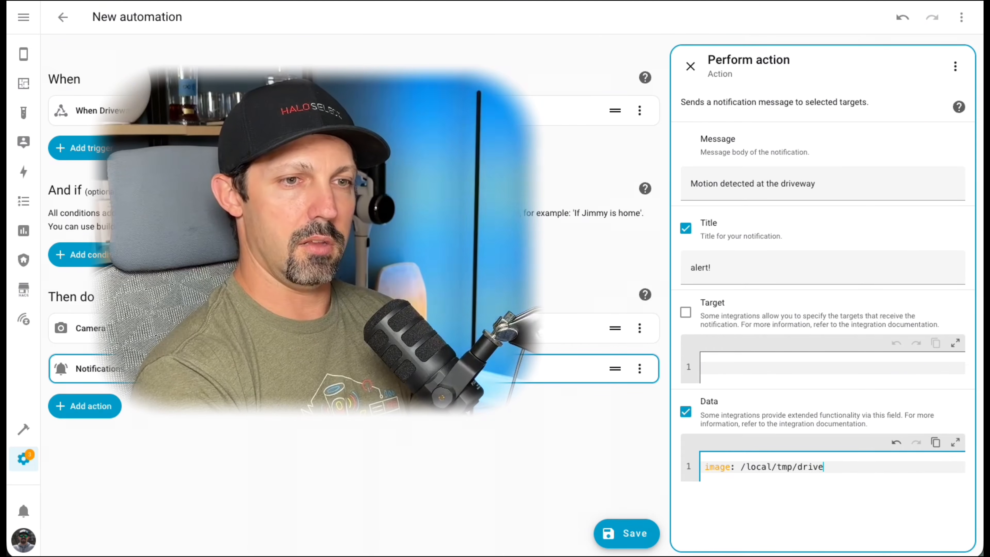
type("way.jpg")
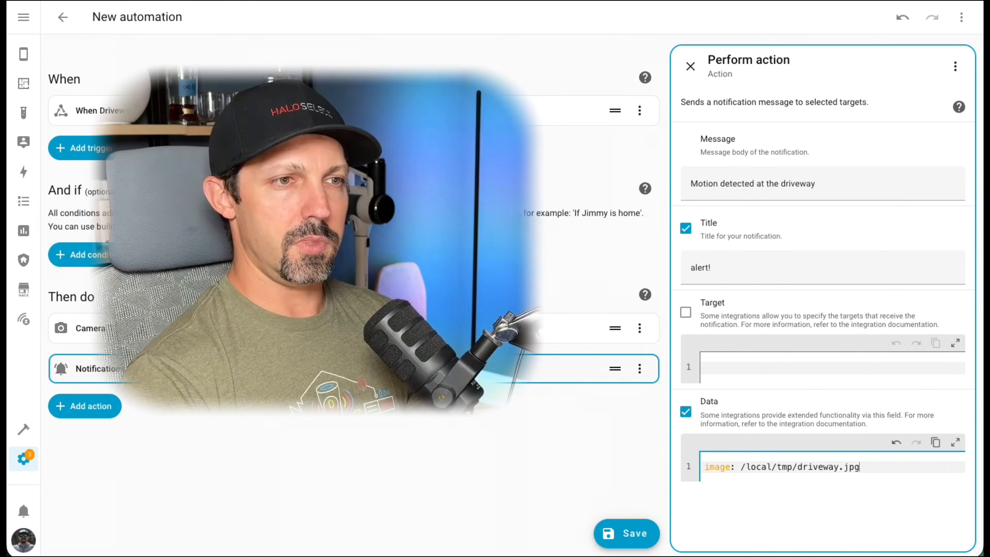
left_click(354, 328)
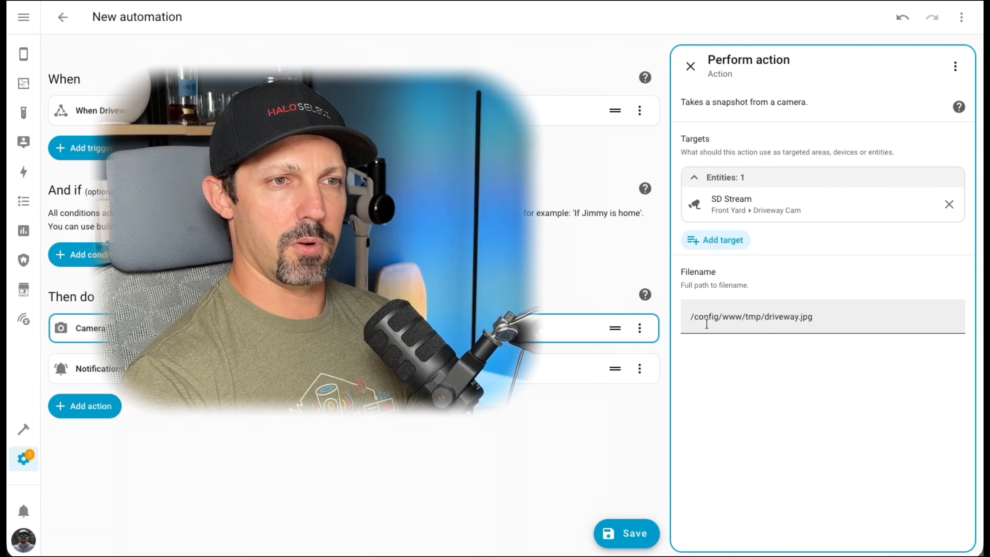
left_click(538, 369)
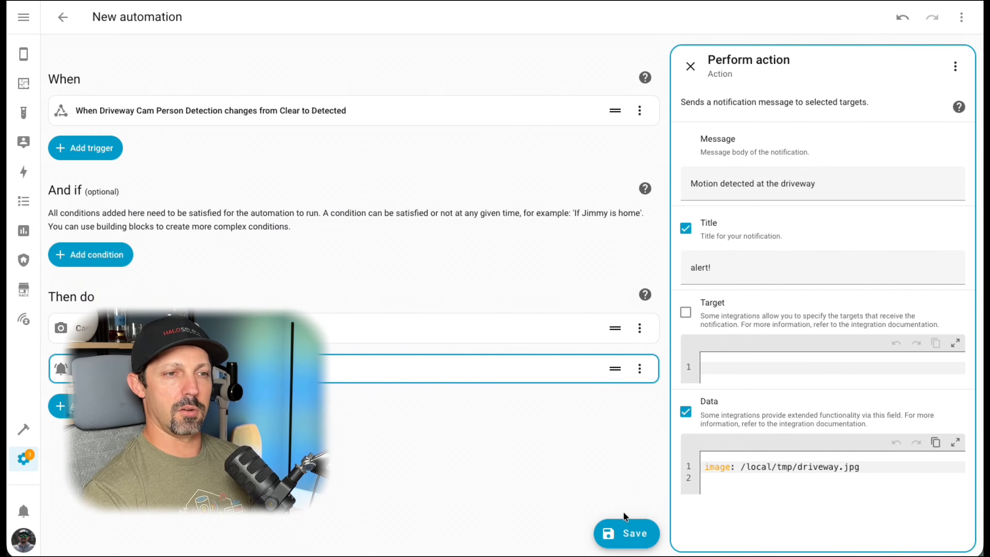
Step: Save the automation with the AI-suggested details, named "Driveway Motion Alert" with a description of the snapshot and notification
left_click(625, 534)
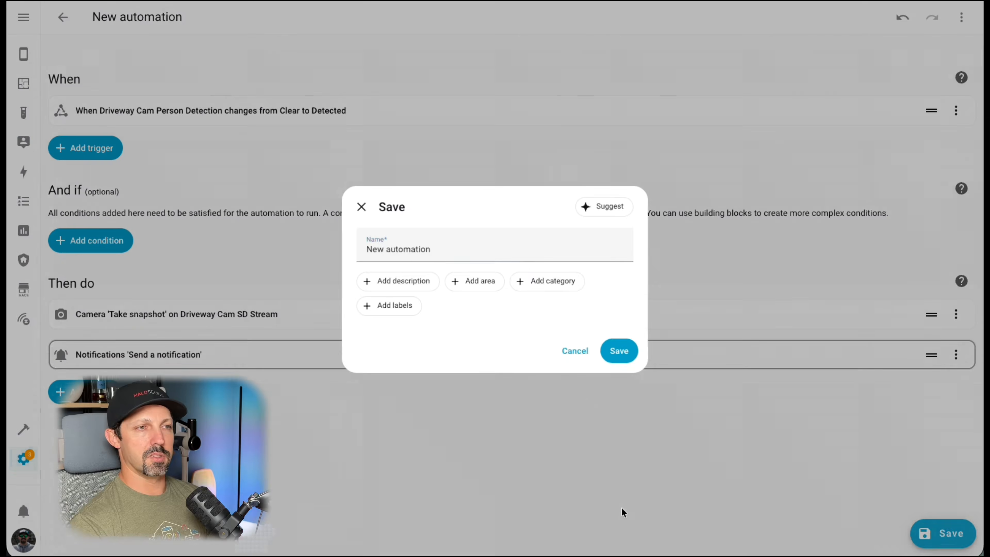
left_click(604, 211)
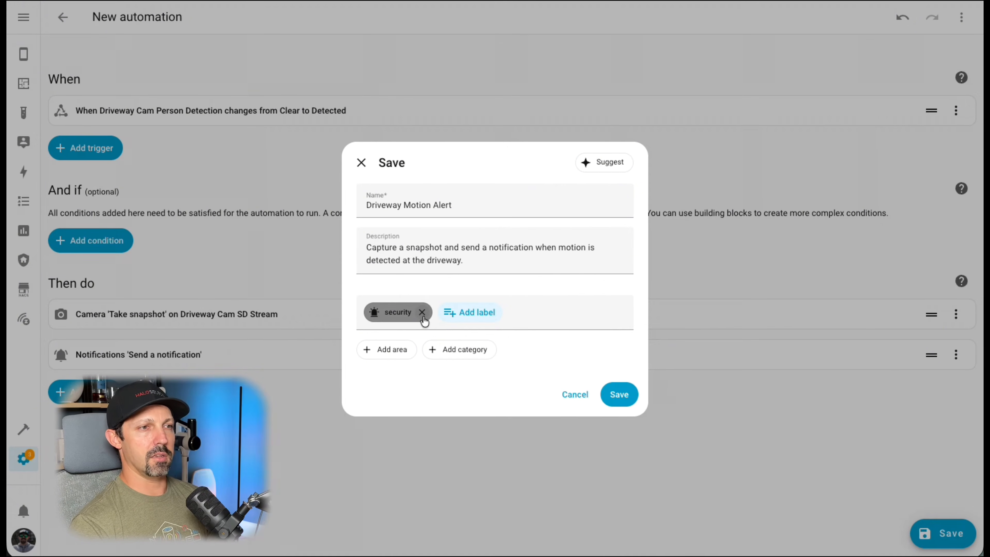
left_click(611, 399)
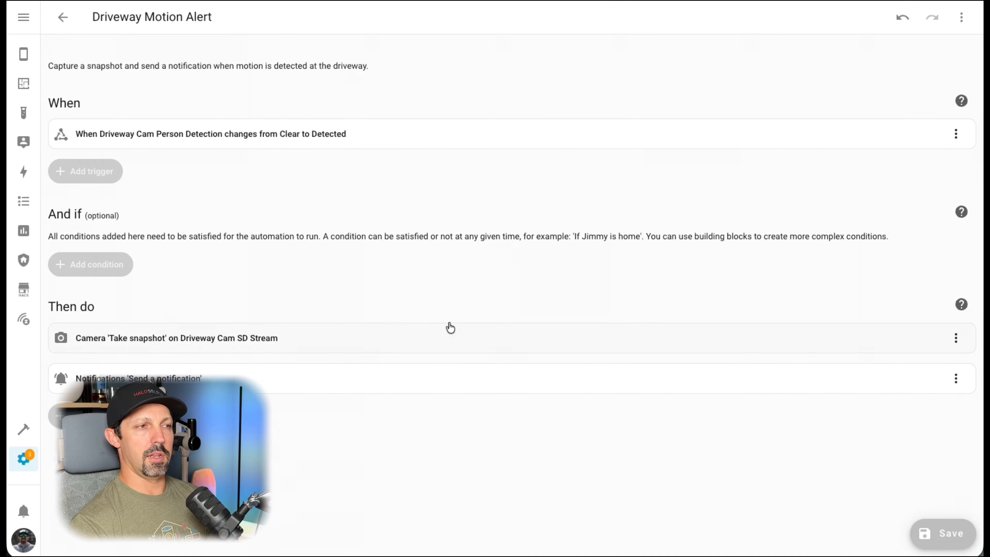
Step: Test the automation's actions individually by running the driveway camera snapshot and the notification
left_click(957, 338)
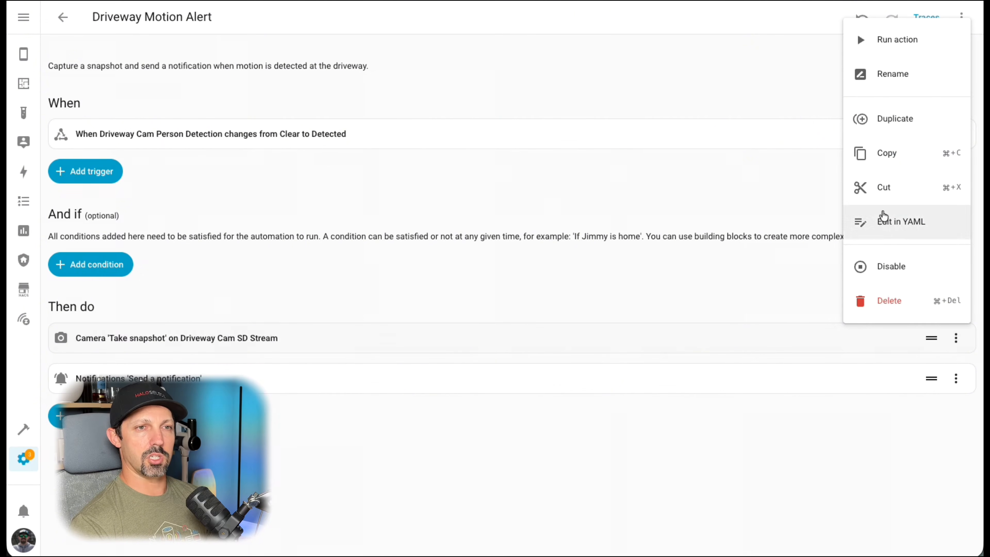
left_click(892, 40)
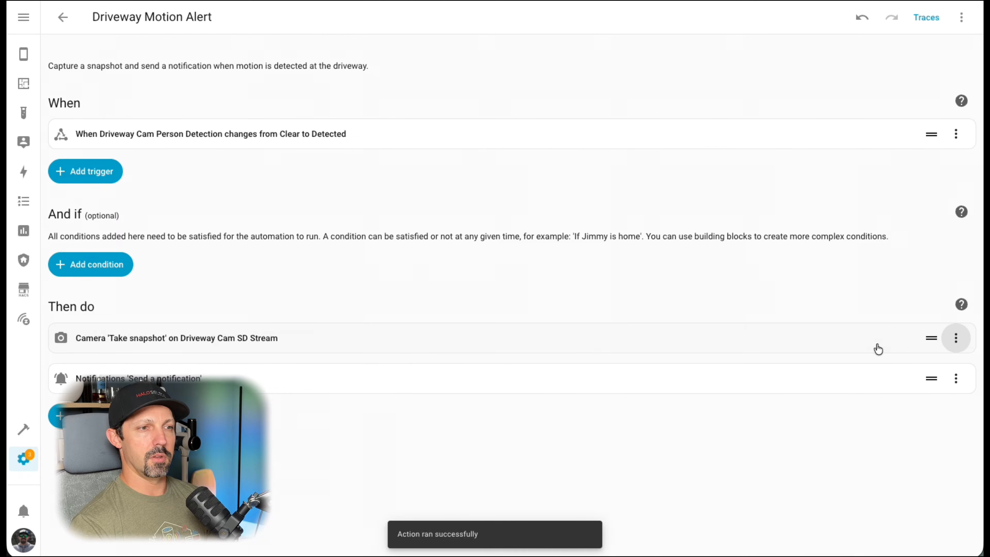
left_click(957, 380)
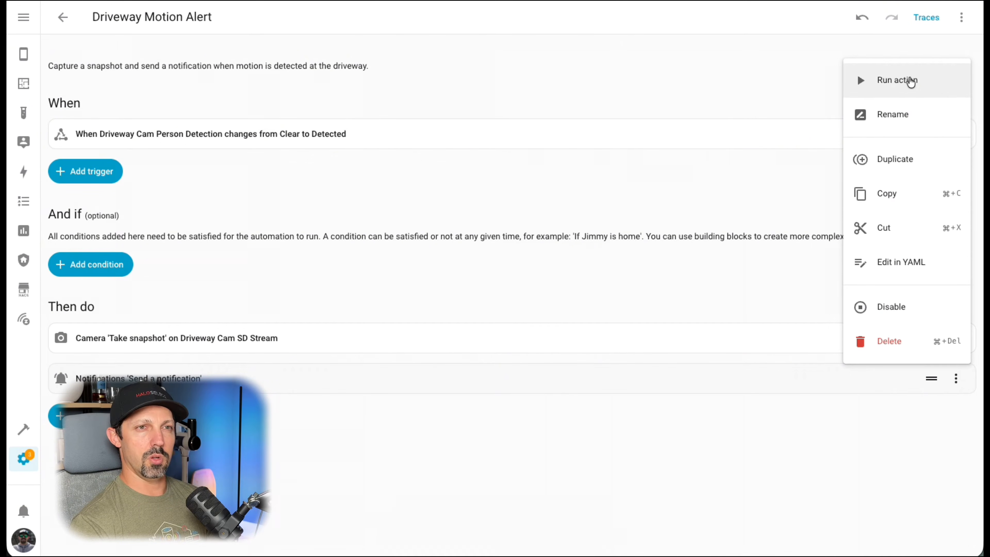
left_click(910, 81)
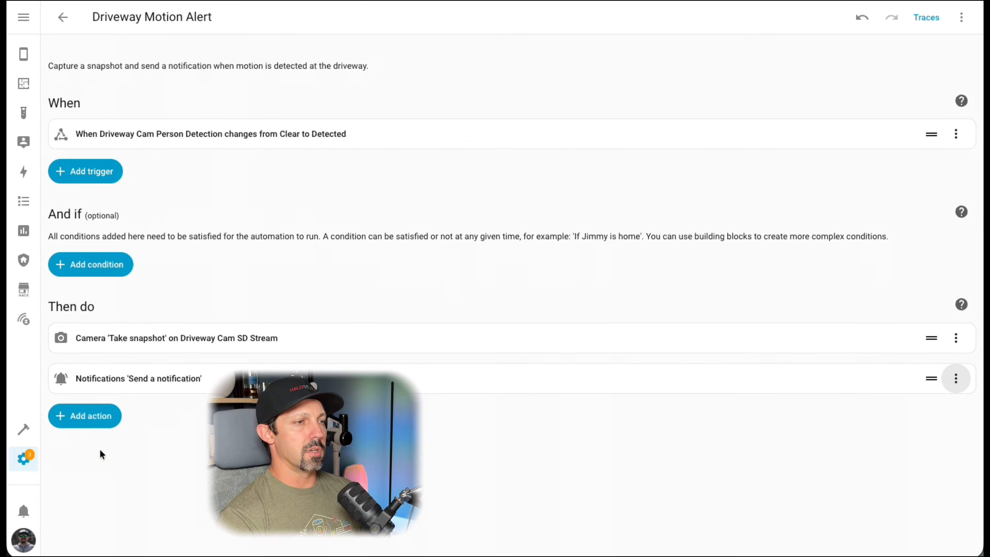
Step: Add an "OpenAI: Generate content" action to the automation and set its integration to OpenAI Conversation
left_click(56, 410)
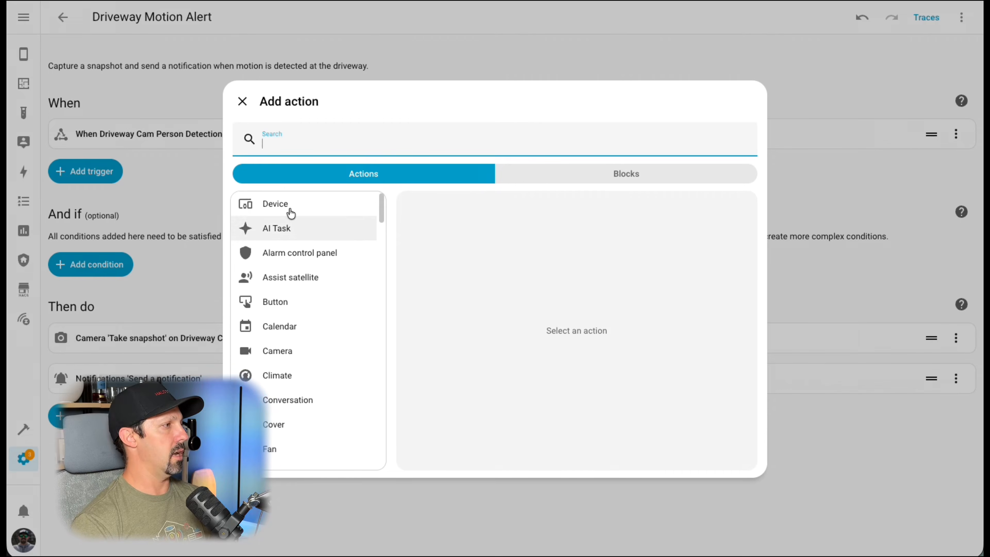
type("op")
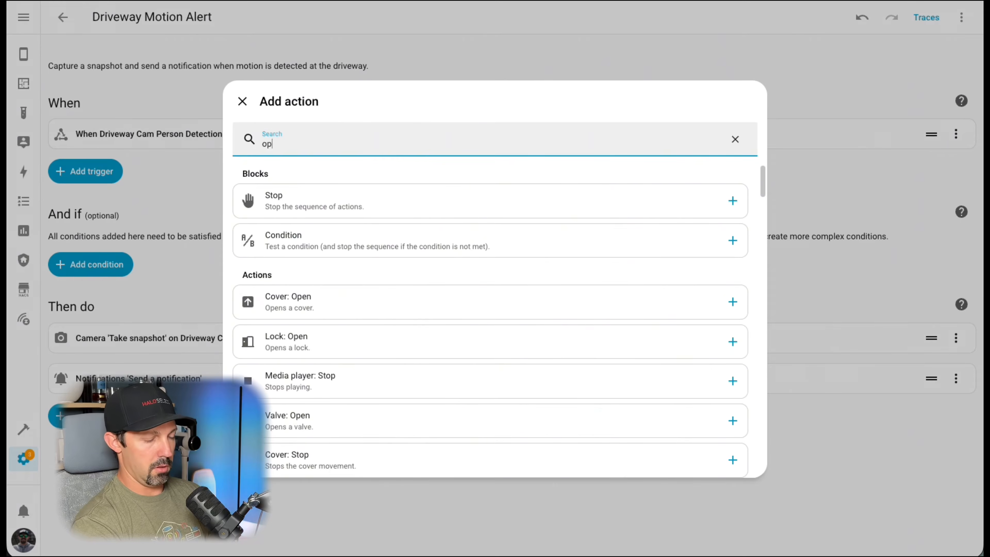
type("enai")
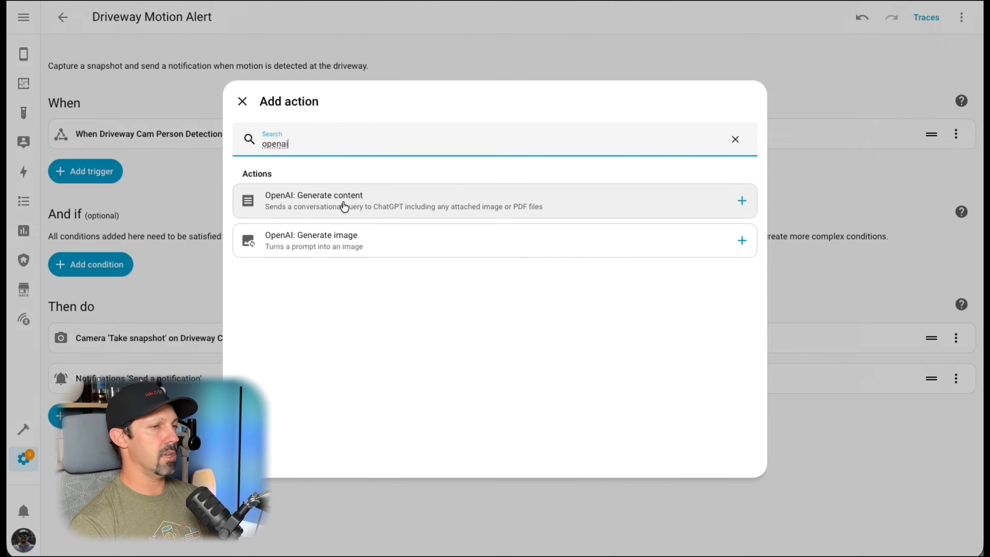
left_click(389, 203)
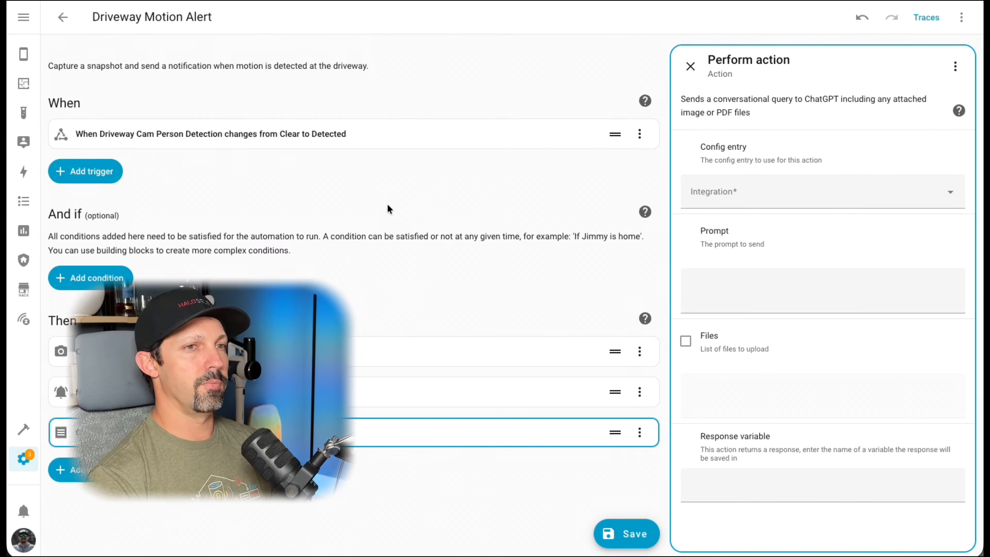
left_click(765, 190)
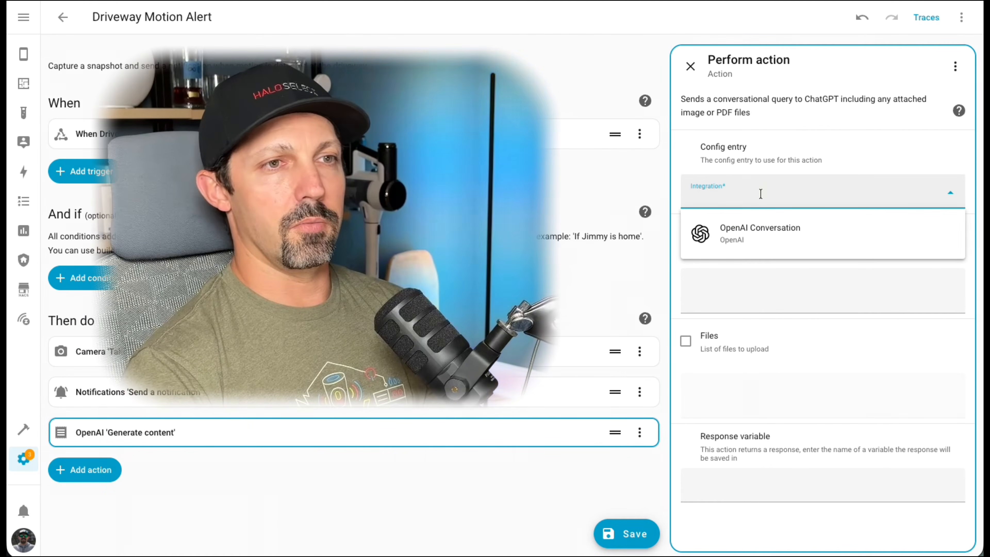
left_click(765, 237)
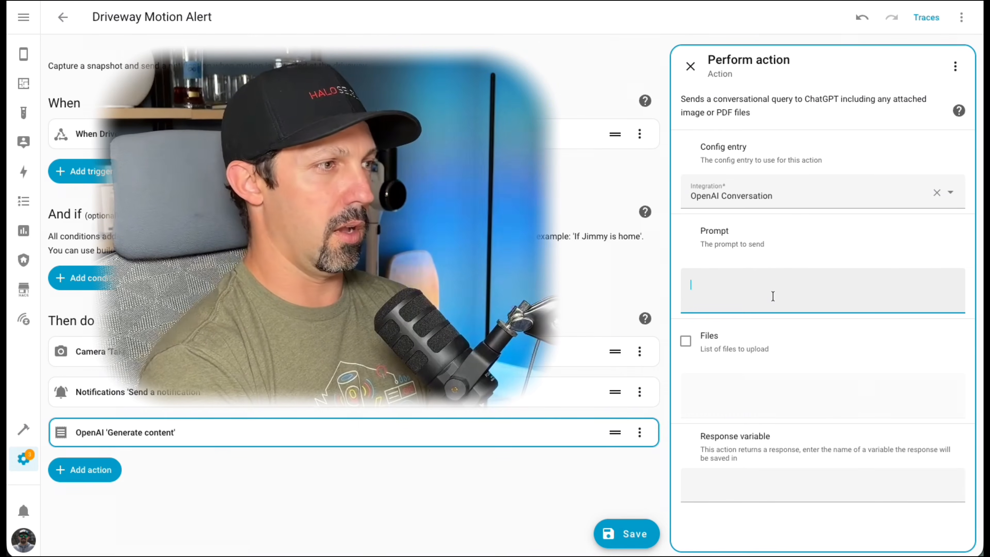
Step: Enter the OpenAI action's prompt "Very briefly describe what you see in this image from my driveway camera."
type("Very")
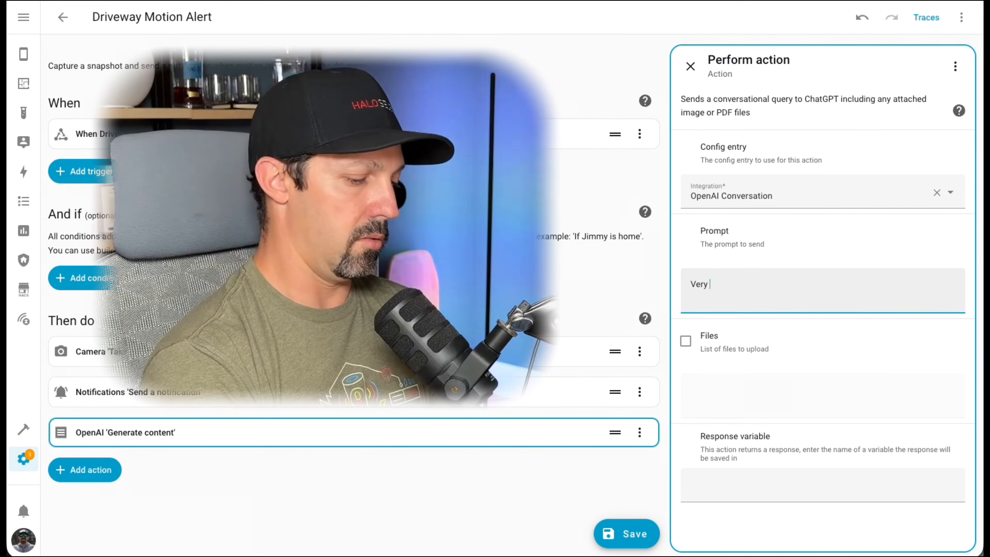
type(" br")
key("BackSpace")
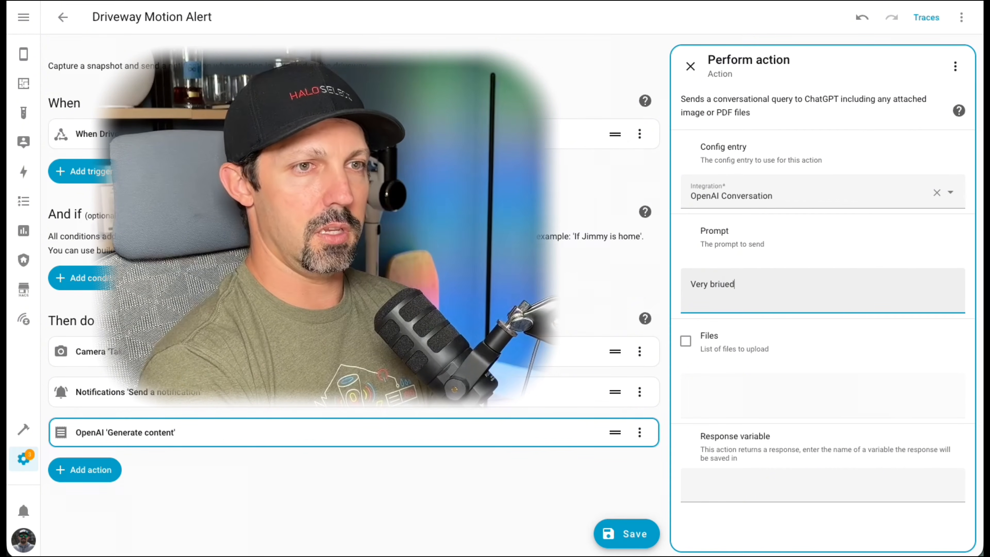
type("riefl")
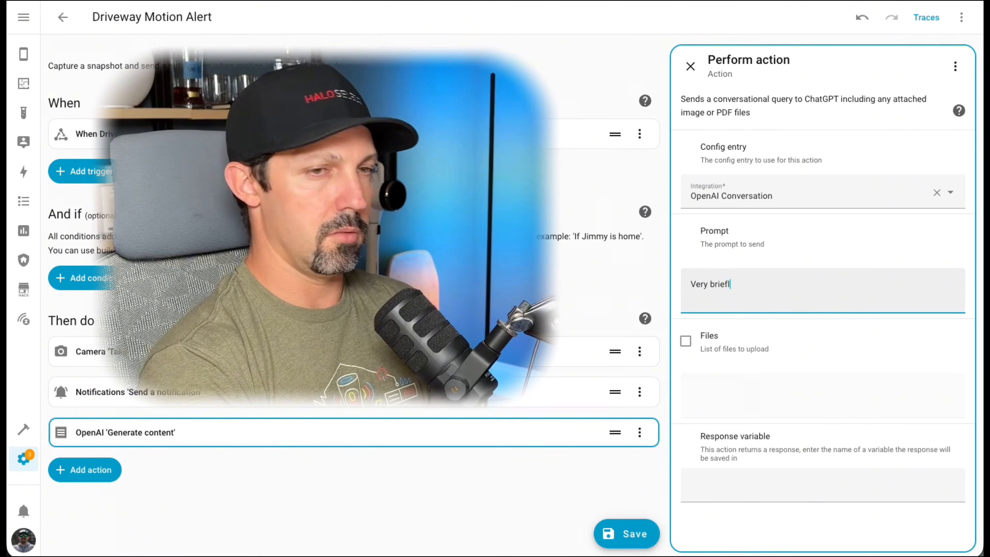
type("y describ")
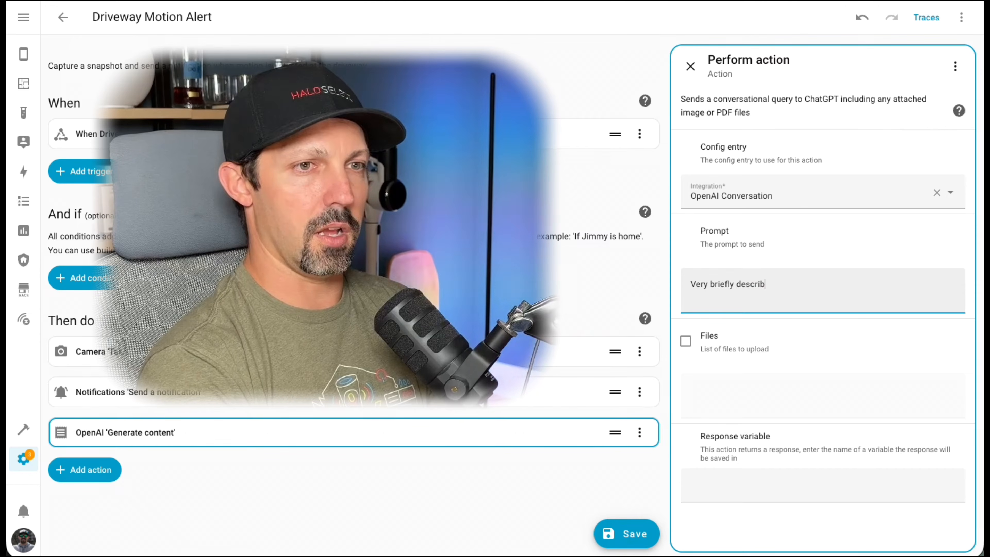
type("e what you s")
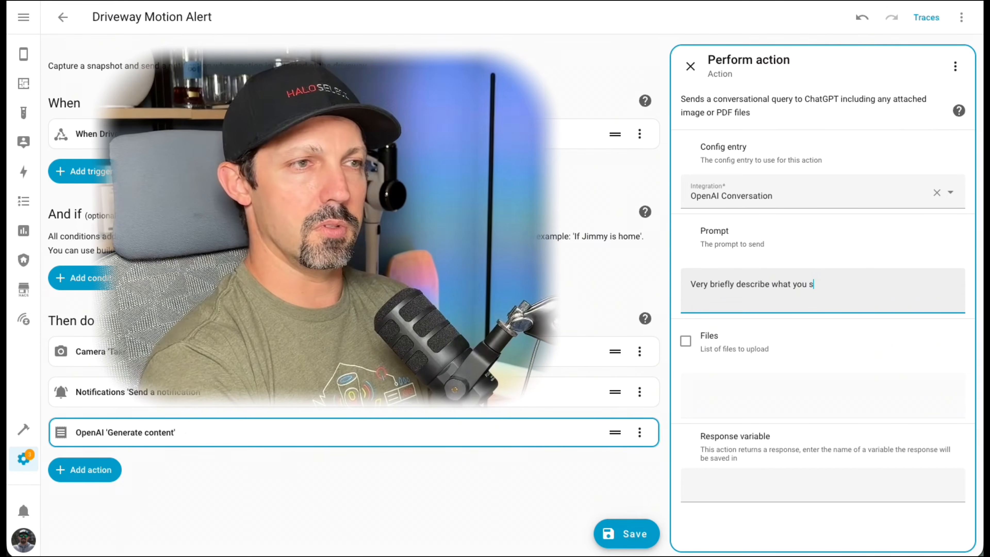
type("ee in this image from my")
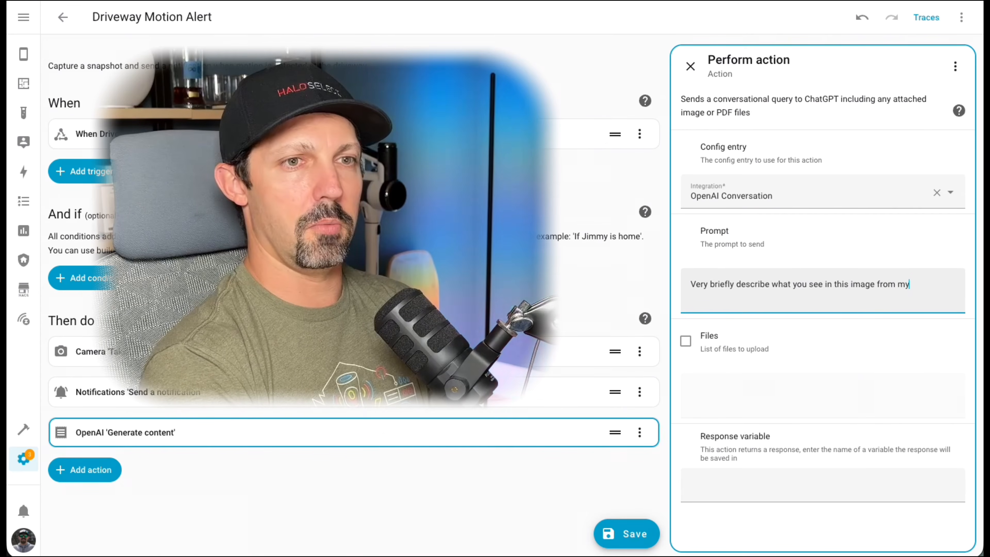
type(" drive")
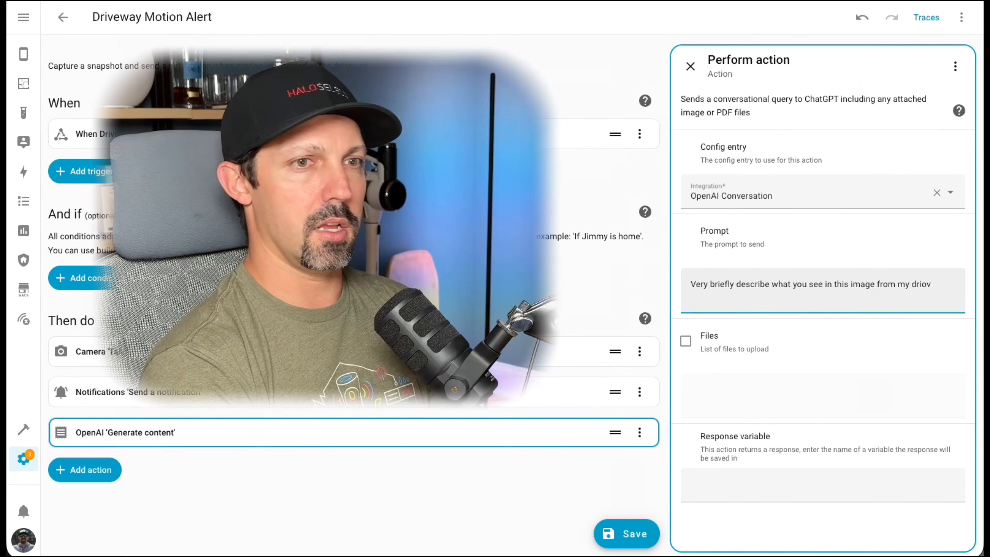
type("way camera.")
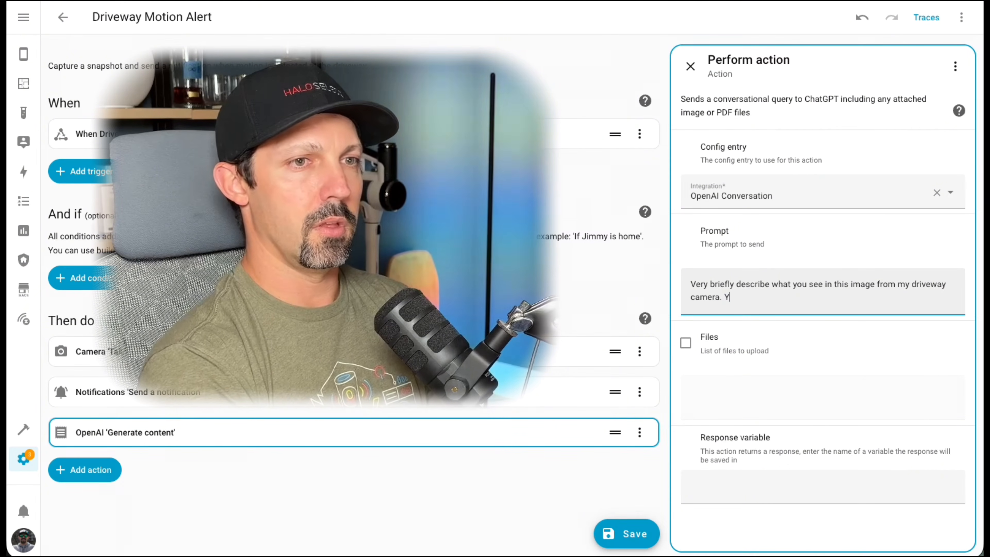
Step: Add the sentence "Your message needs to be short to fit in a phone notification." to the prompt
type(" Your mesds")
key("BackSpace")
key("BackSpace")
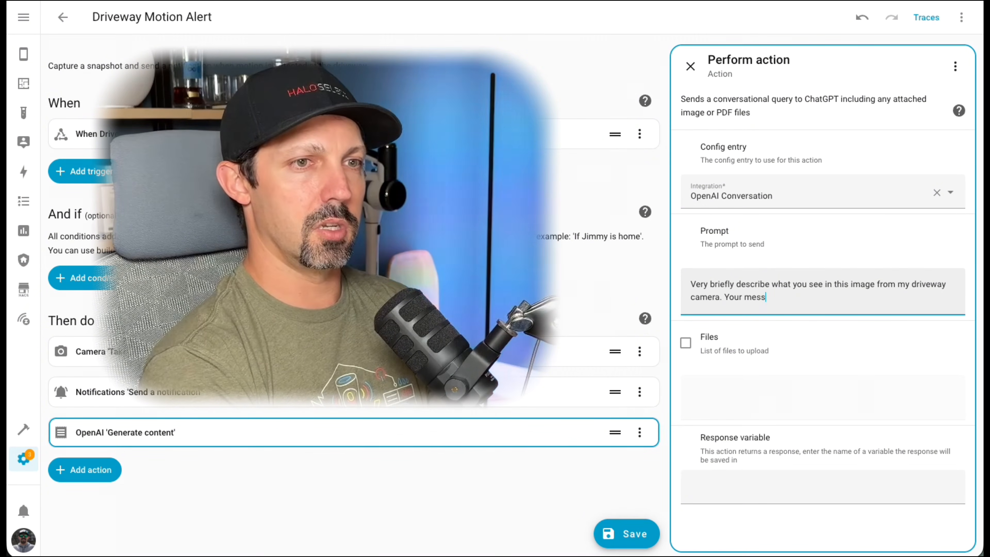
type("sage needs to be")
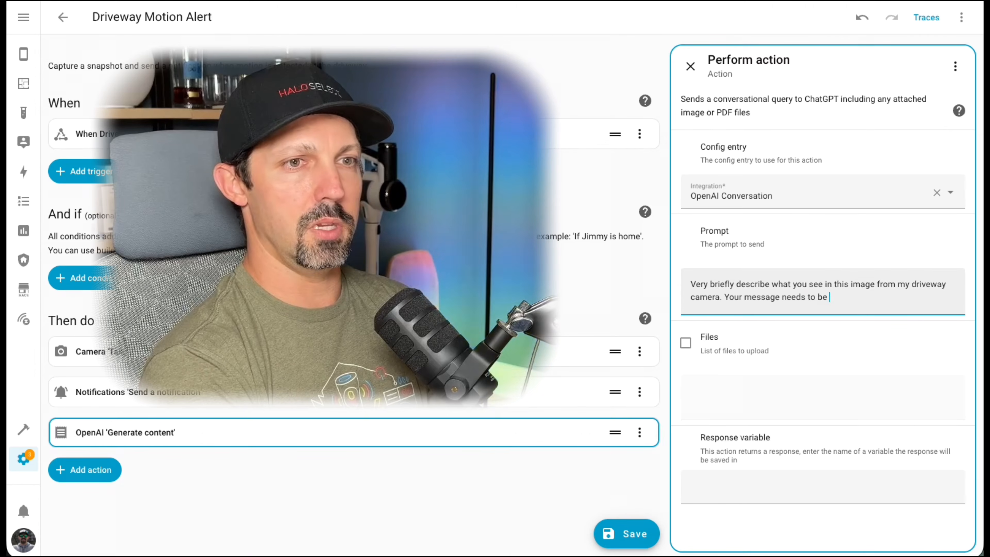
type(" shjo")
key("BackSpace")
key("BackSpace")
type("ort ")
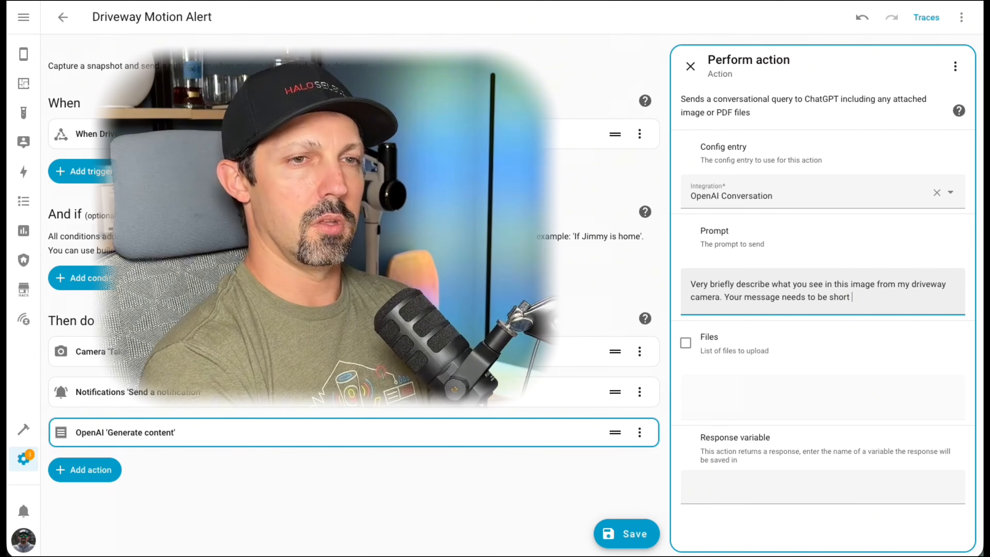
type("to fig")
key("BackSpace")
type("t i")
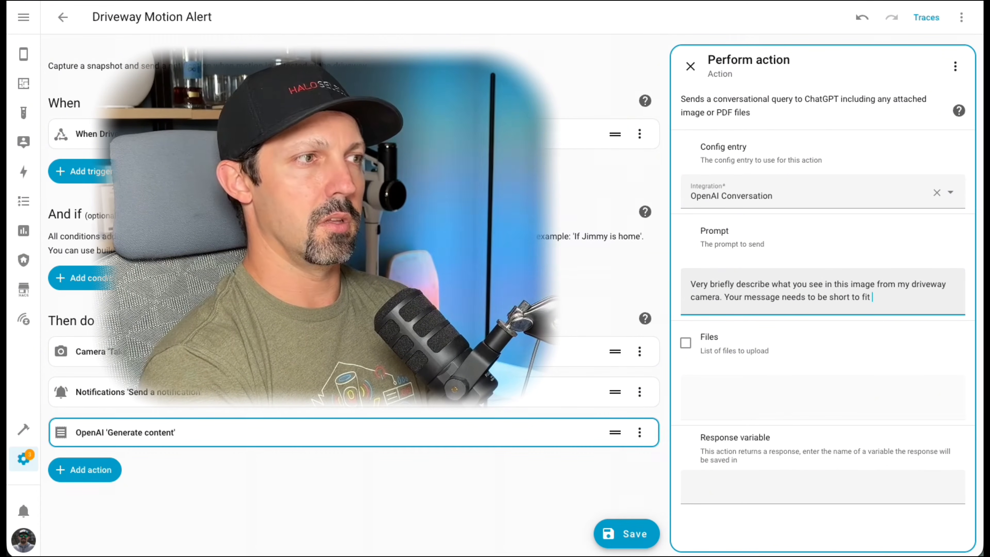
type("n a phone no")
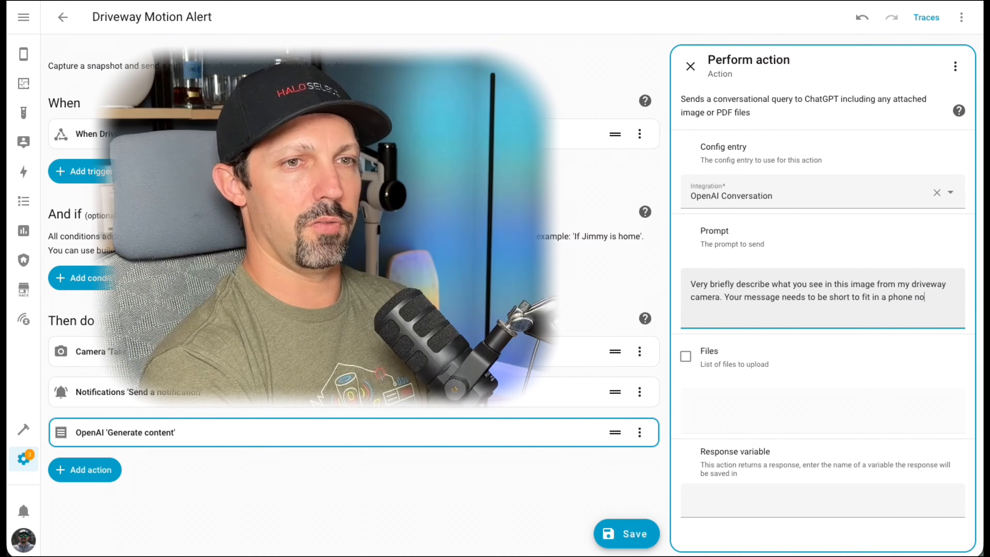
type("tification.")
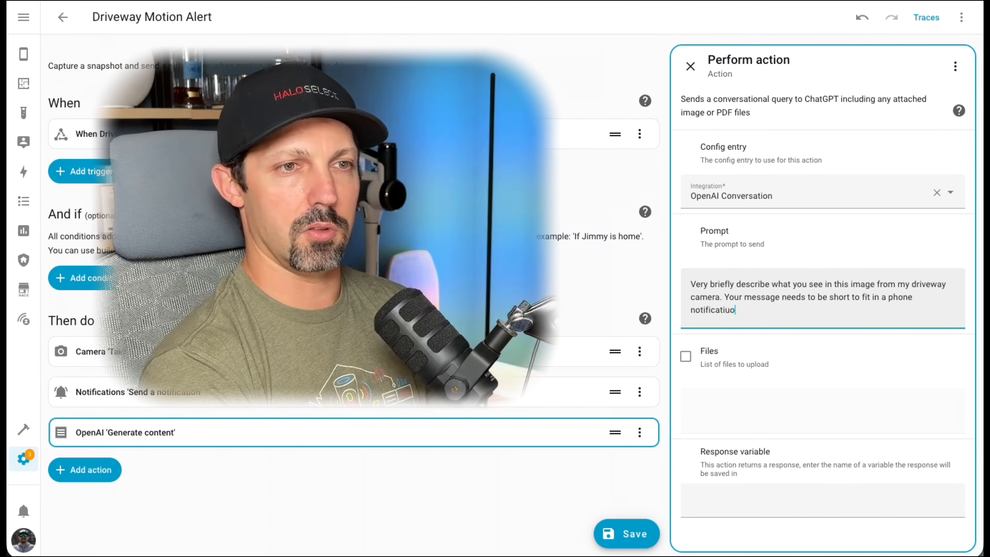
key("BackSpace")
key("BackSpace")
key("BackSpace")
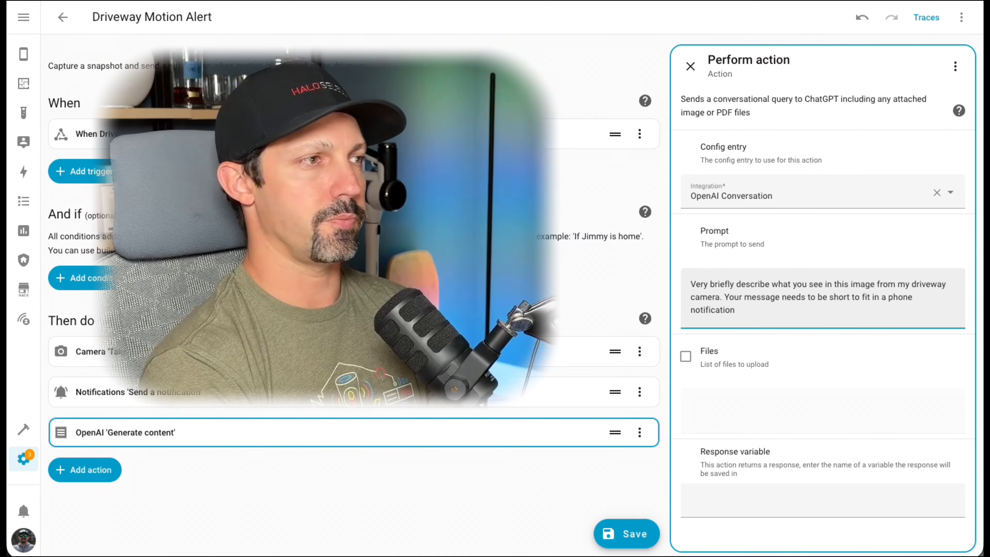
Step: Add the sentence "Don't describe any stationary objects or buildings" to the end of the OpenAI prompt
type("Don")
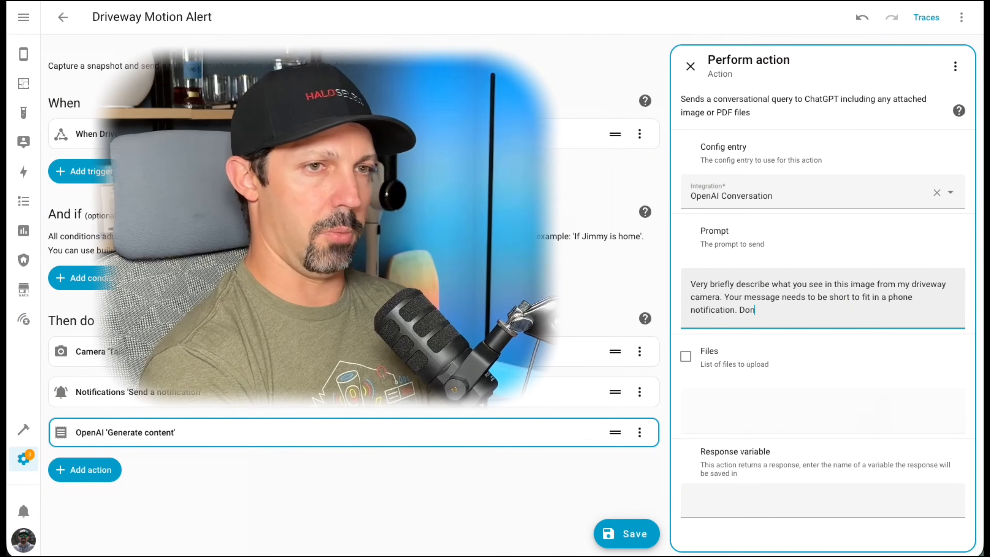
type("'t")
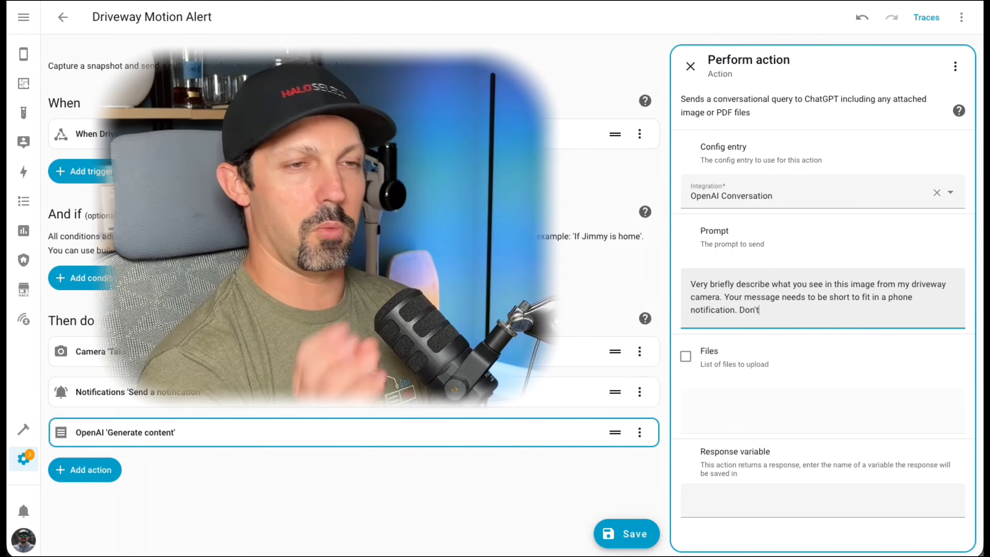
type(" descr")
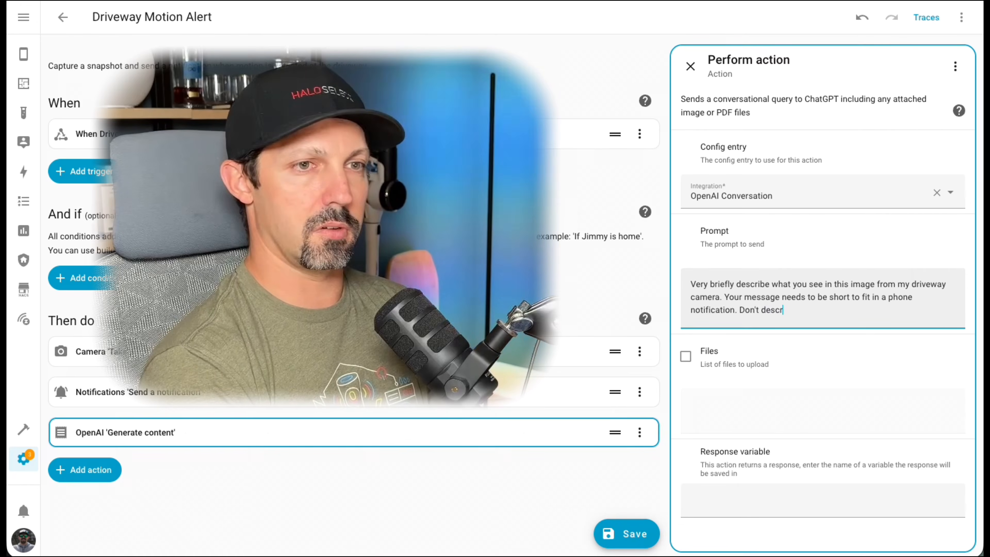
type("iber")
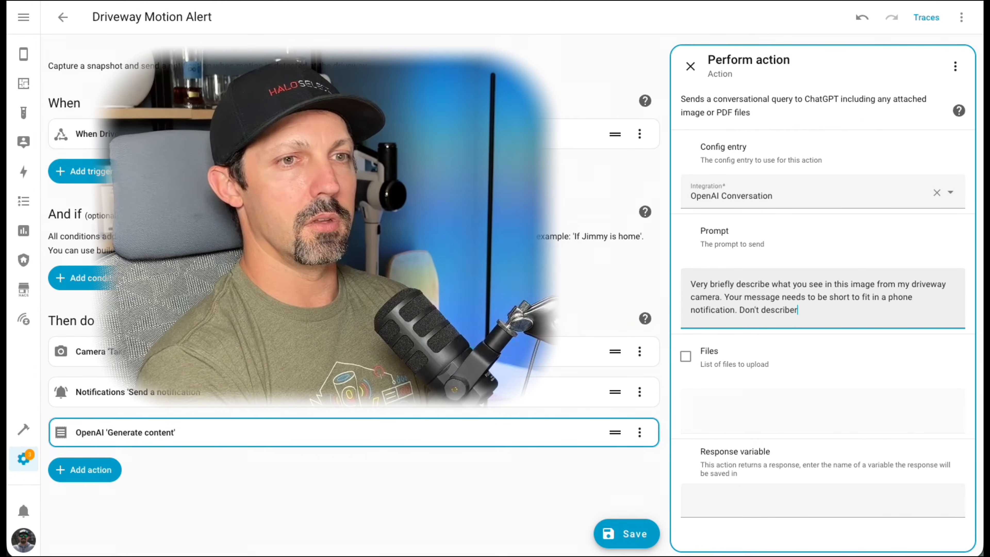
type("r any station")
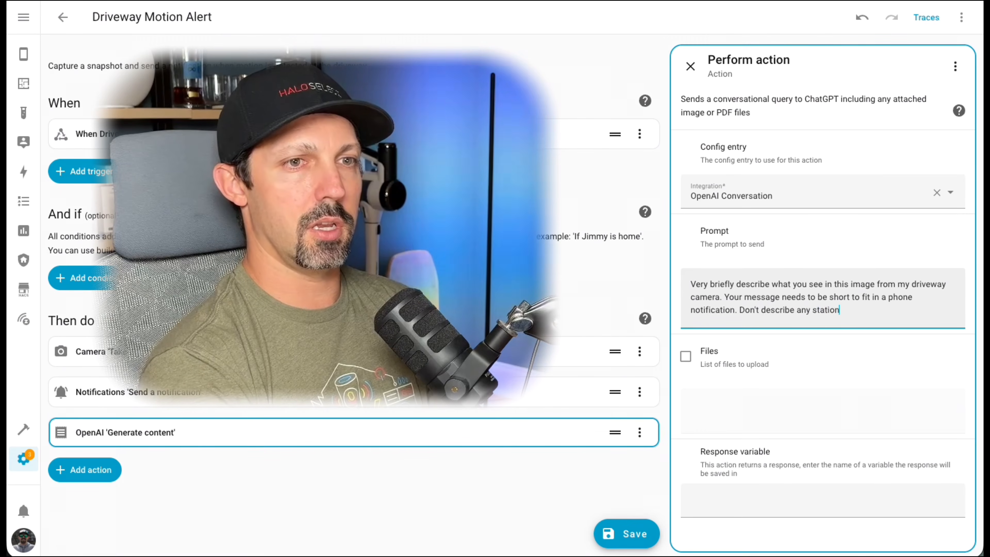
type("ary")
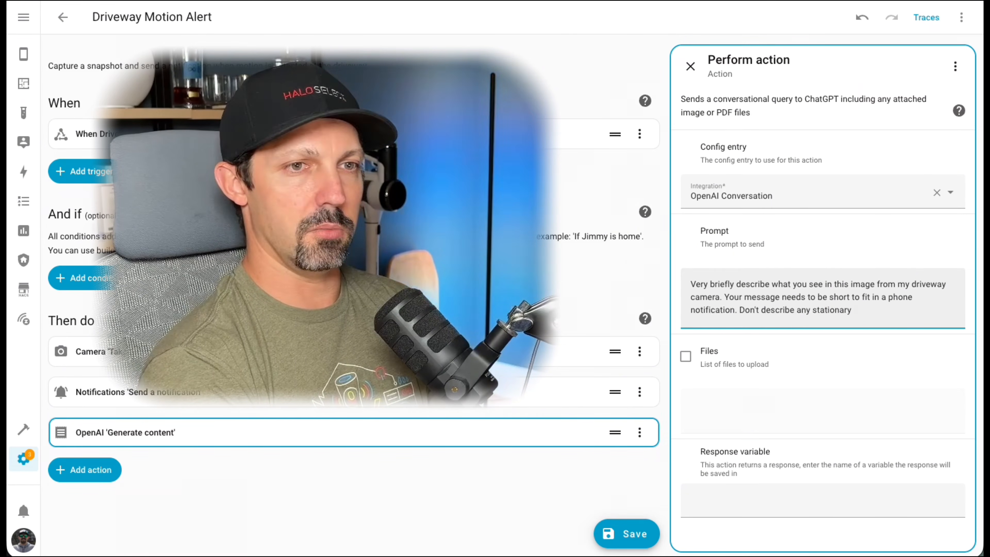
type(" obj")
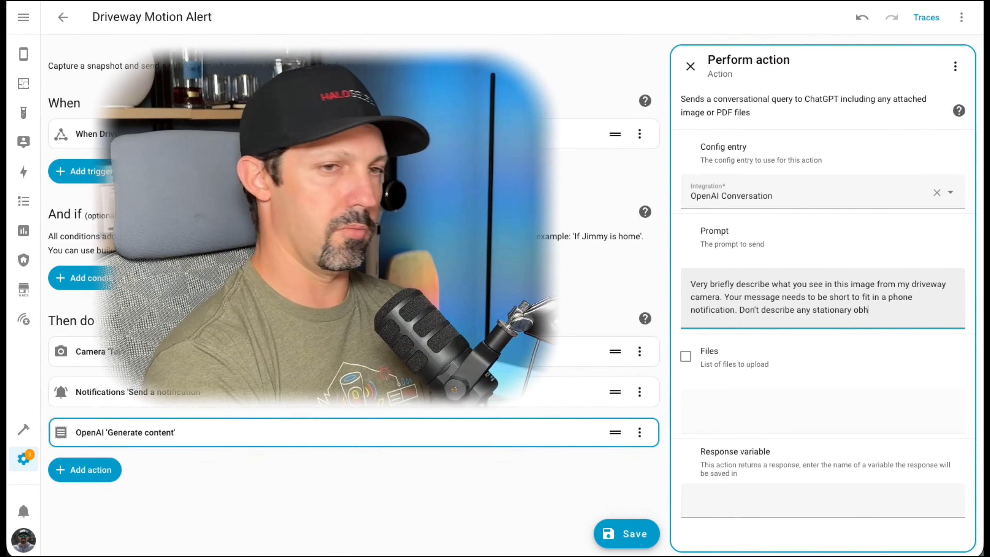
type("ect")
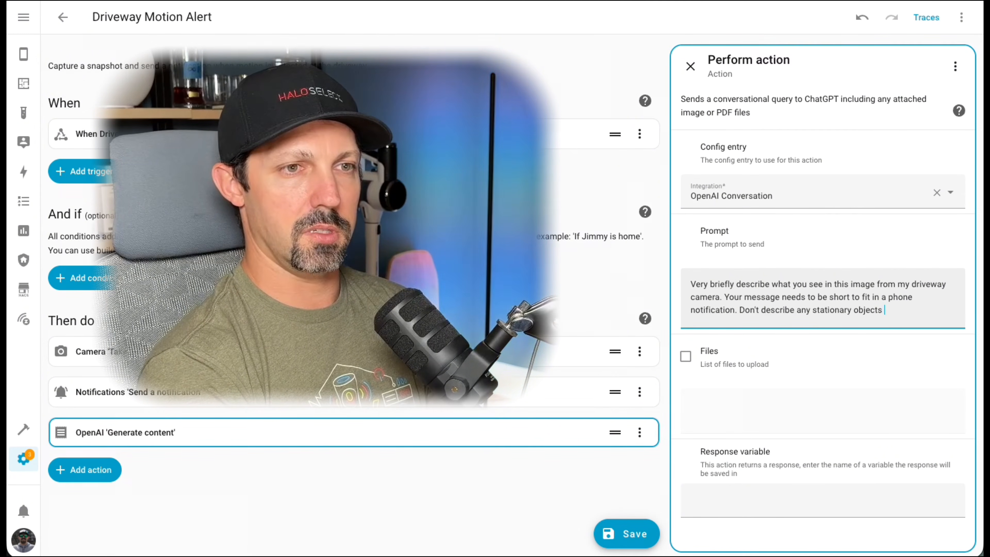
type("s")
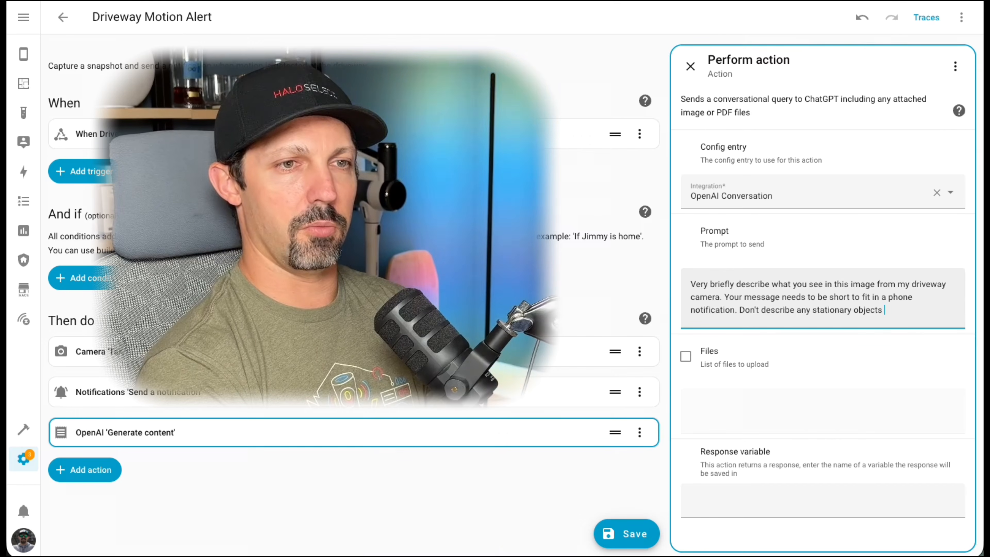
type(" orb")
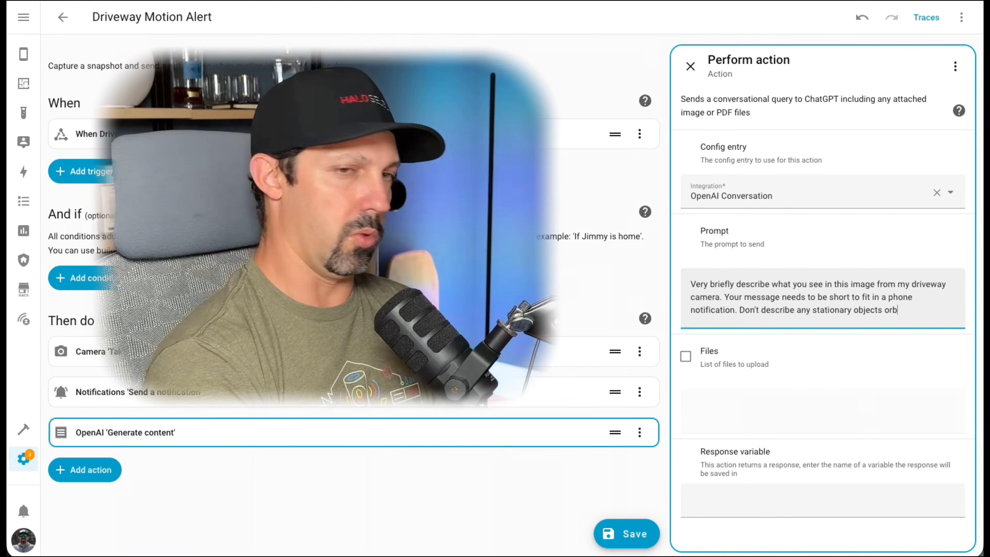
key("BackSpace")
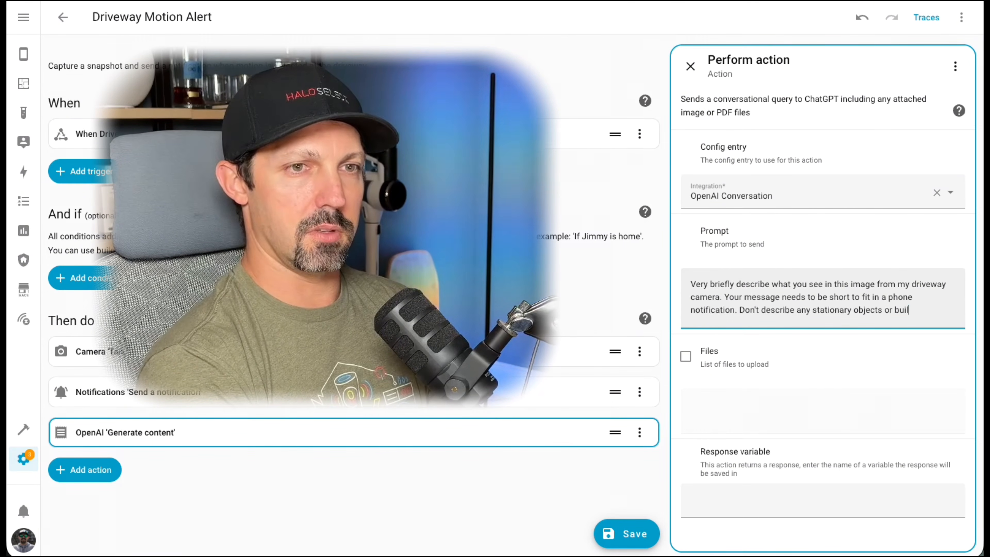
type("buildings")
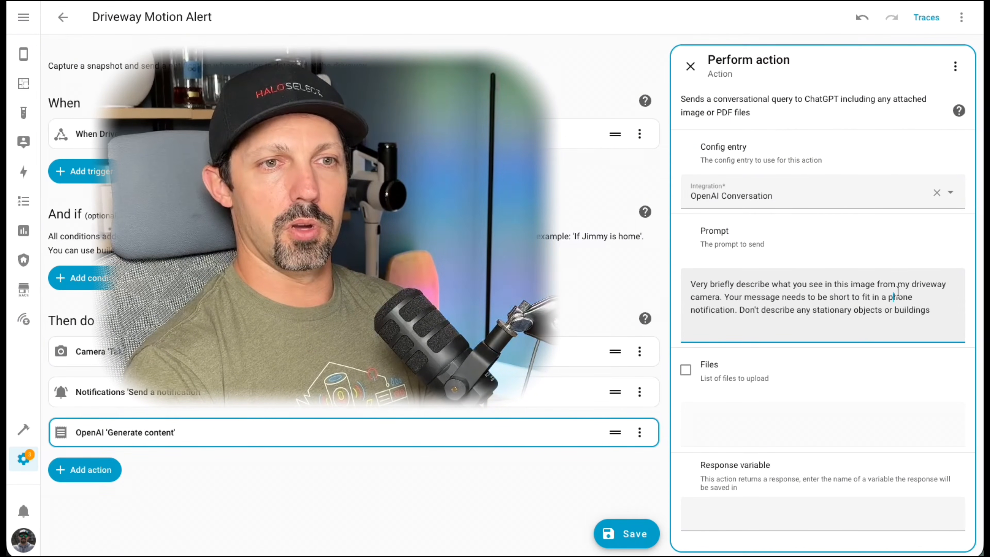
left_click_drag(912, 284, 723, 302)
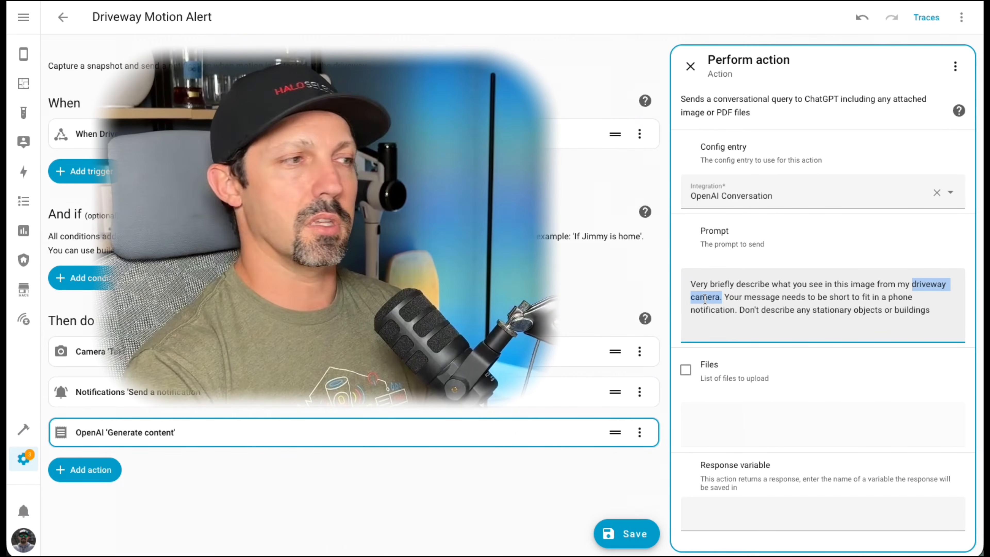
Step: Enable file upload for the OpenAI action and set the file to /config/www/tmp/driveway.jpg
left_click(685, 370)
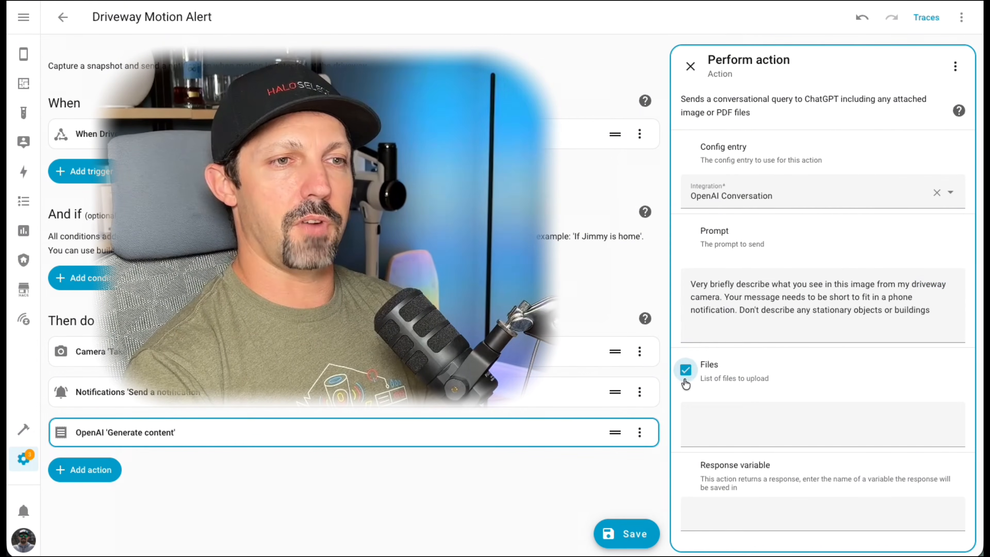
left_click(708, 417)
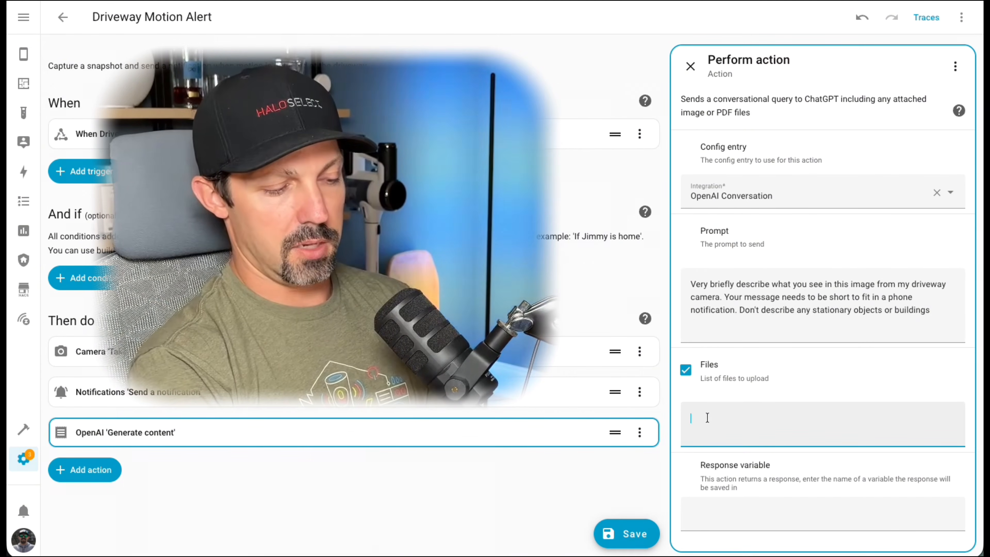
type("/conf")
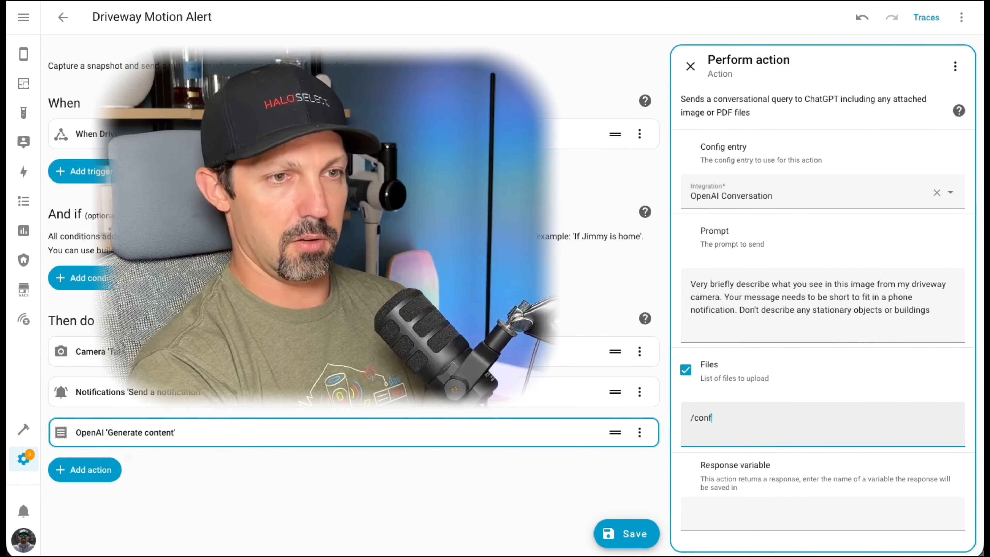
type("ig")
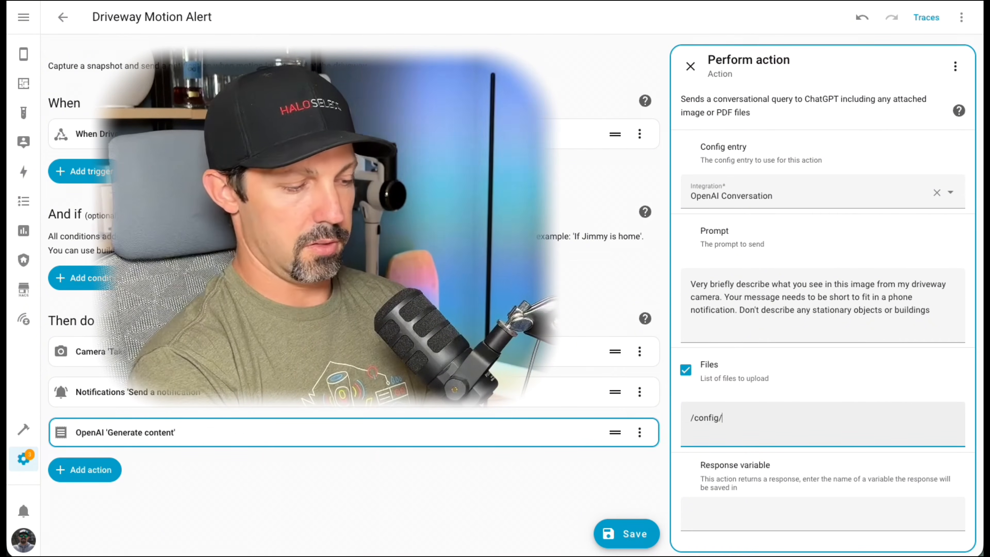
type("/www/")
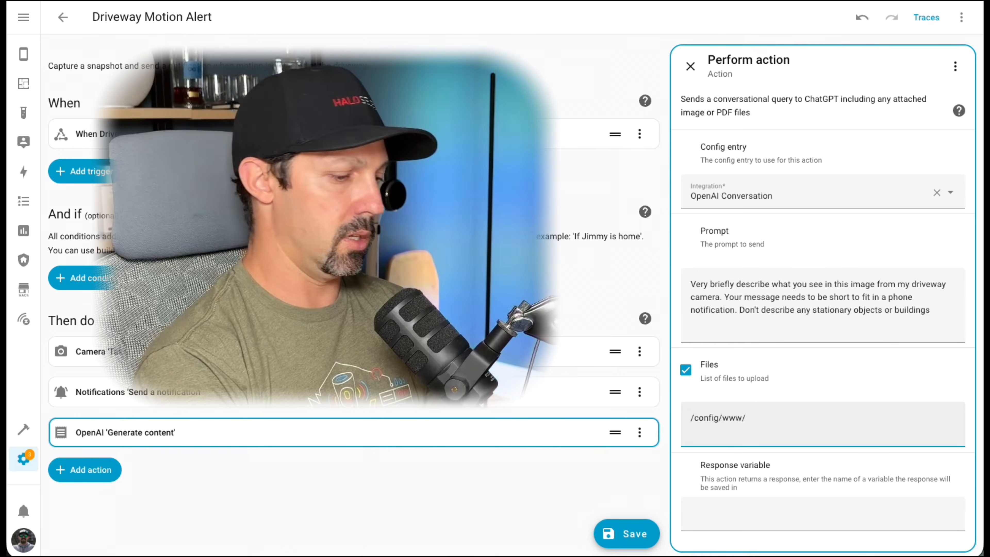
type("tmp/")
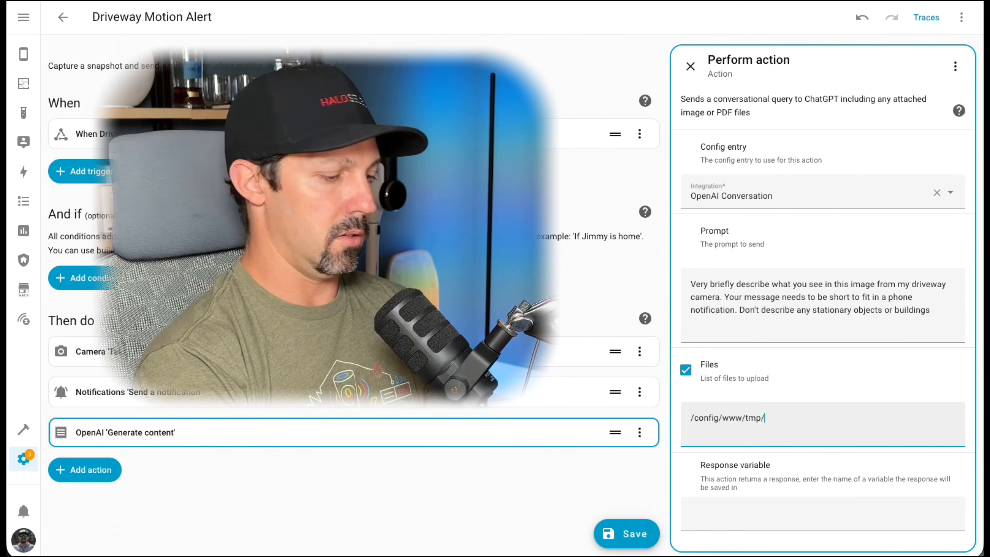
type("dr")
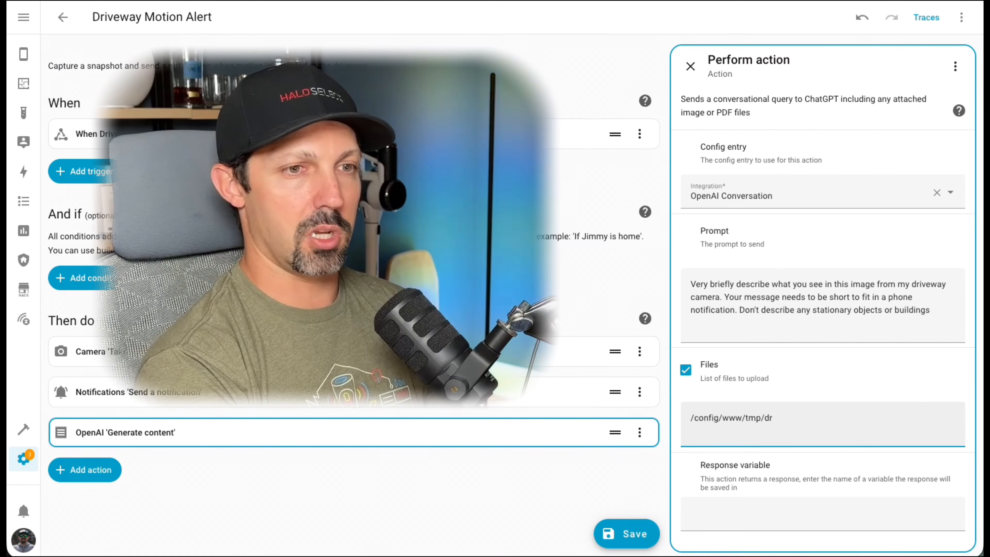
type("iveway")
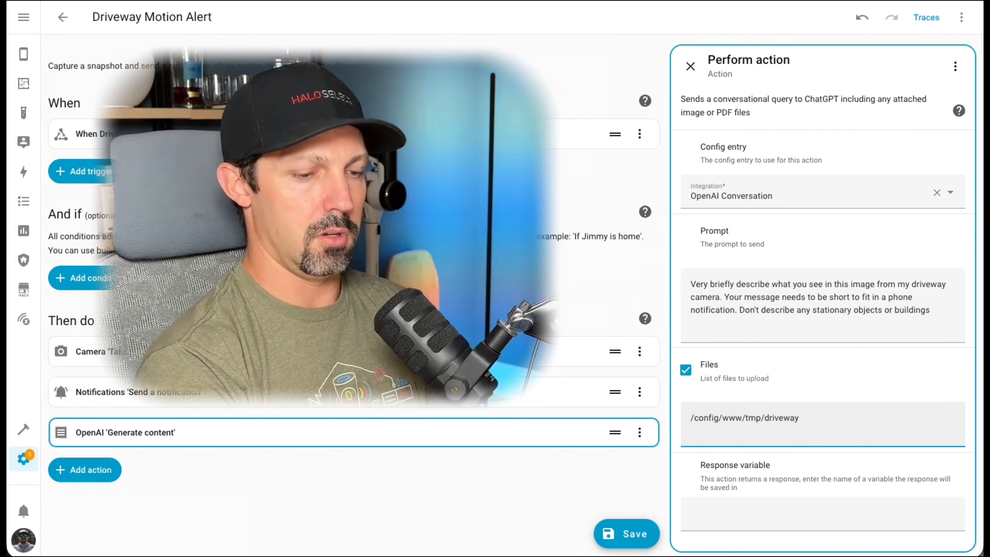
type(".jpg")
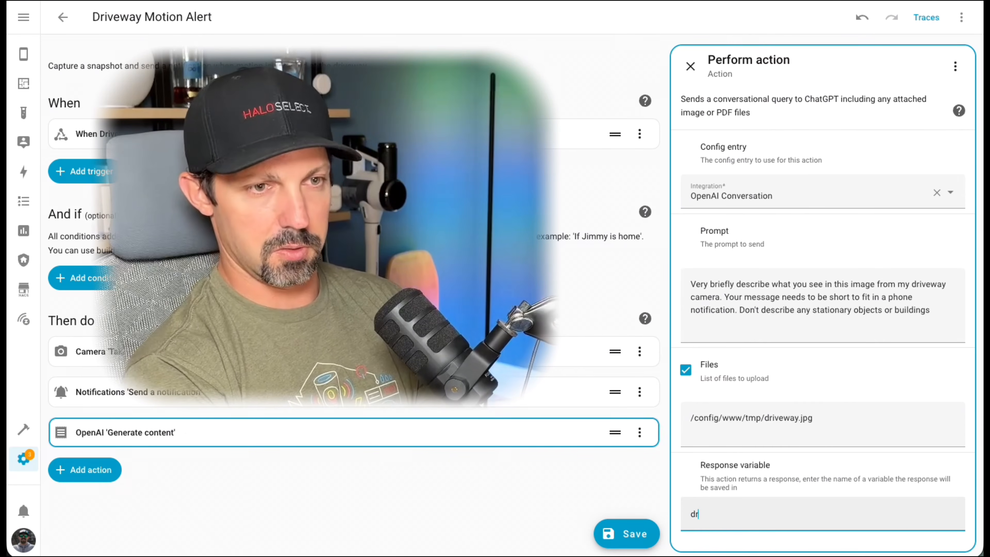
Step: Name the OpenAI action's response variable driveway_analysis and move the action ahead of the notification action
type("way_analysis")
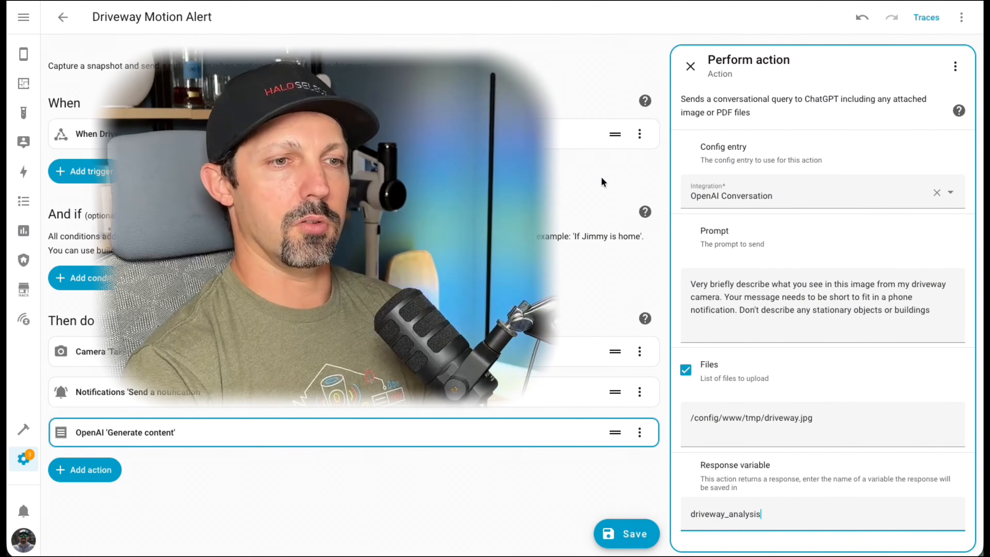
left_click(692, 62)
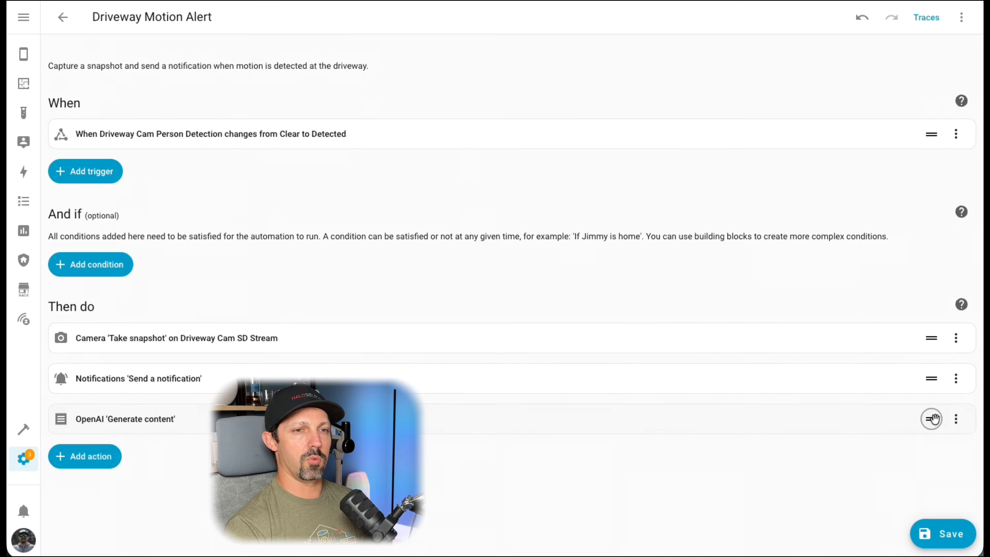
left_click_drag(932, 419, 933, 363)
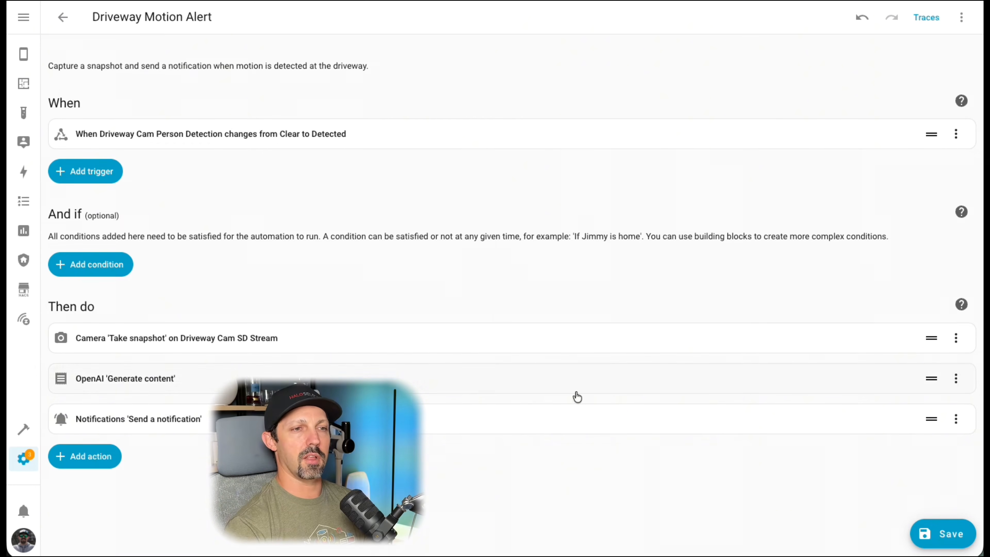
Step: Look up the OpenAI action's response variable and replace the notification's message text with the template opening "{{"
left_click(273, 419)
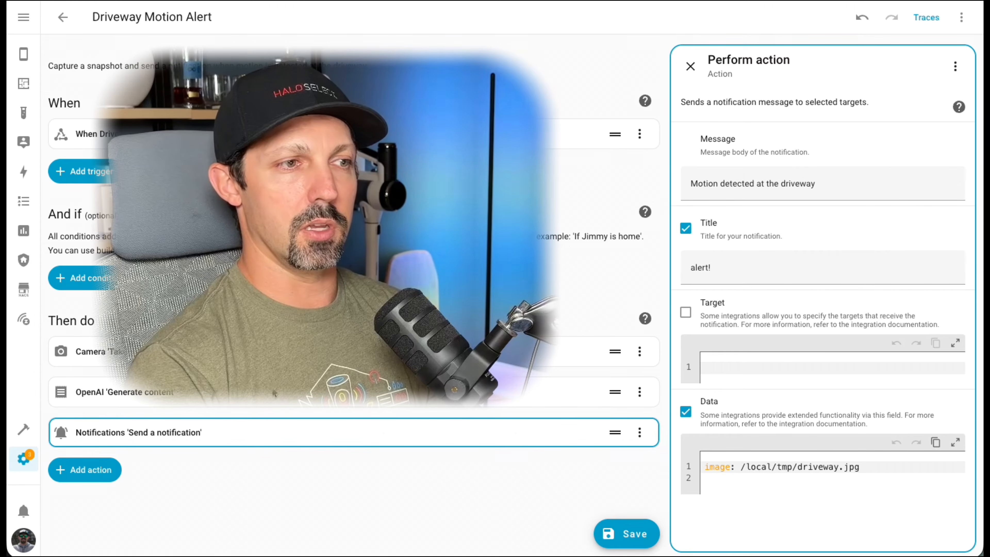
left_click(240, 394)
left_click(789, 516)
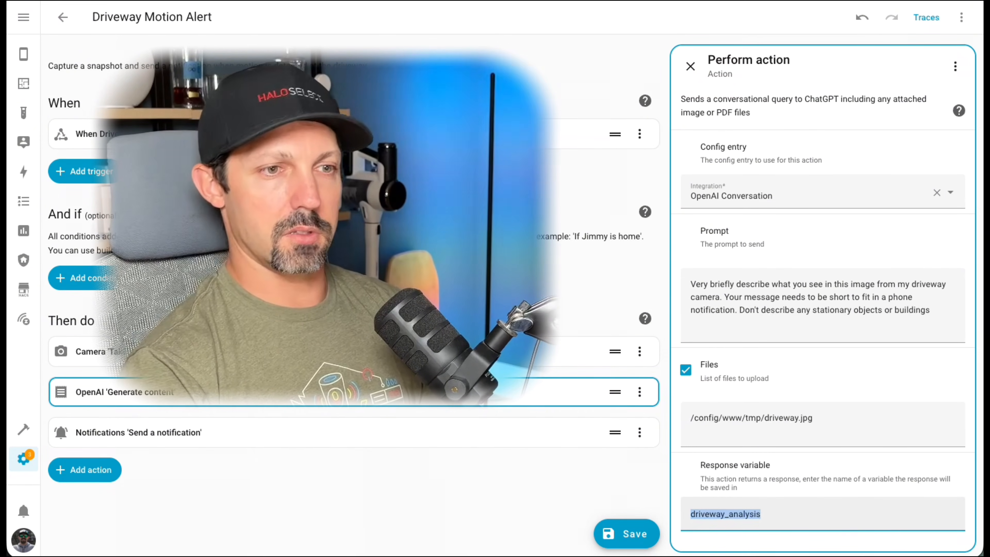
left_click(269, 432)
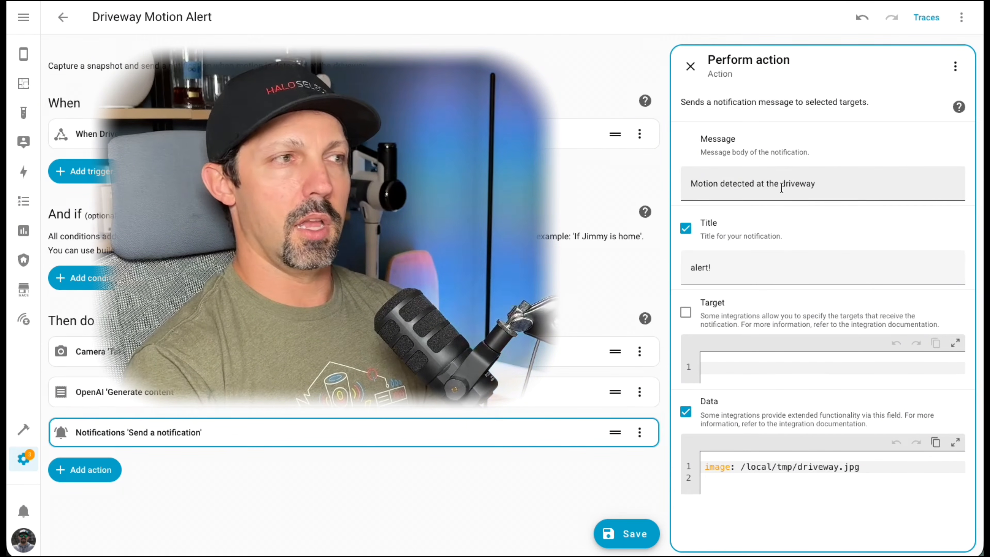
left_click_drag(840, 184, 676, 186)
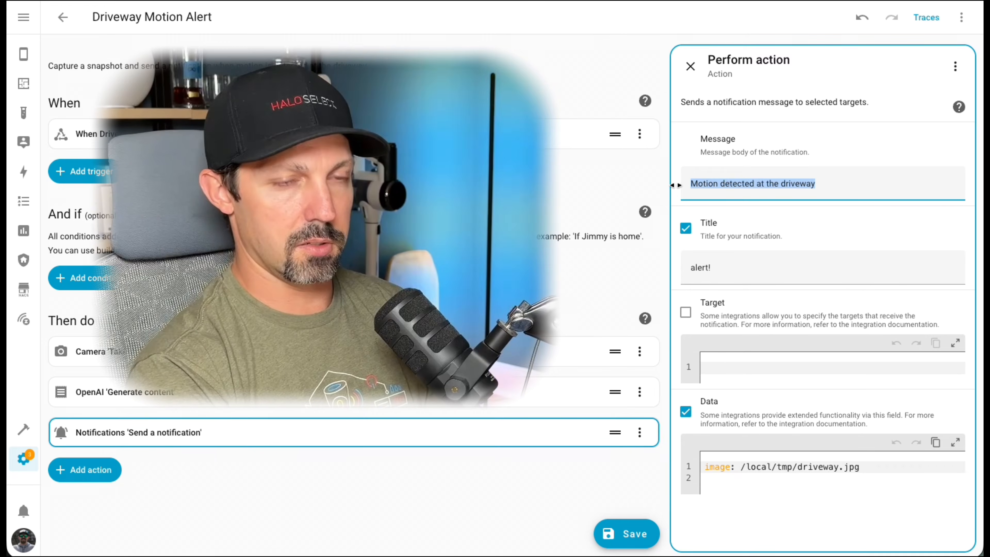
type("{{")
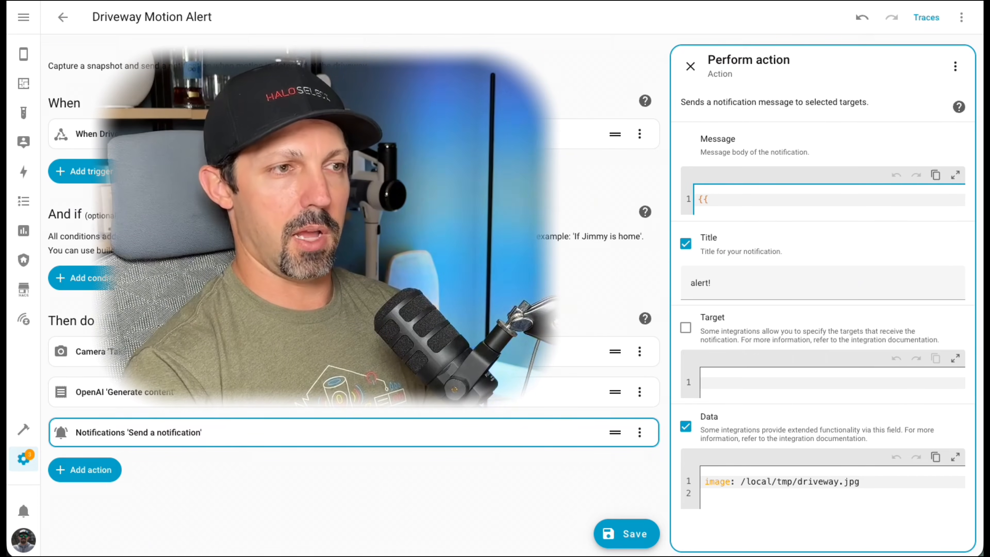
Step: Complete the notification's message template as {{driveway_analysis.text}} using the OpenAI action's response variable, and save the automation
left_click(315, 400)
left_click_drag(690, 514, 792, 517)
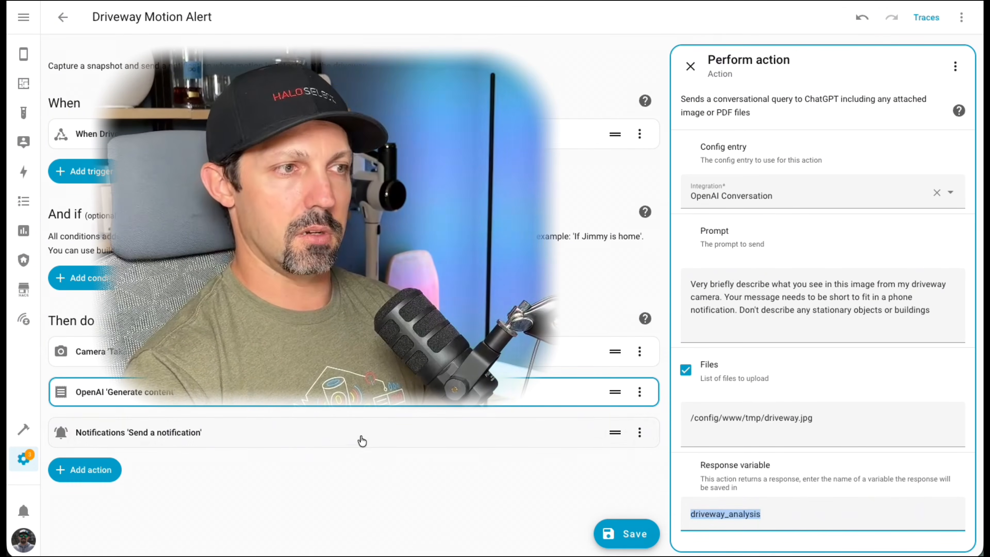
left_click(351, 435)
left_click(732, 198)
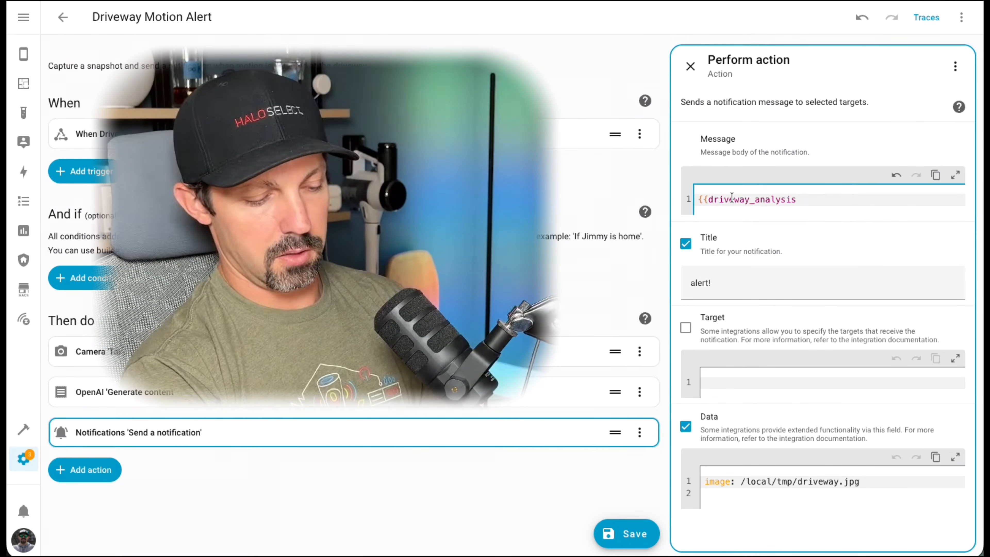
type(".")
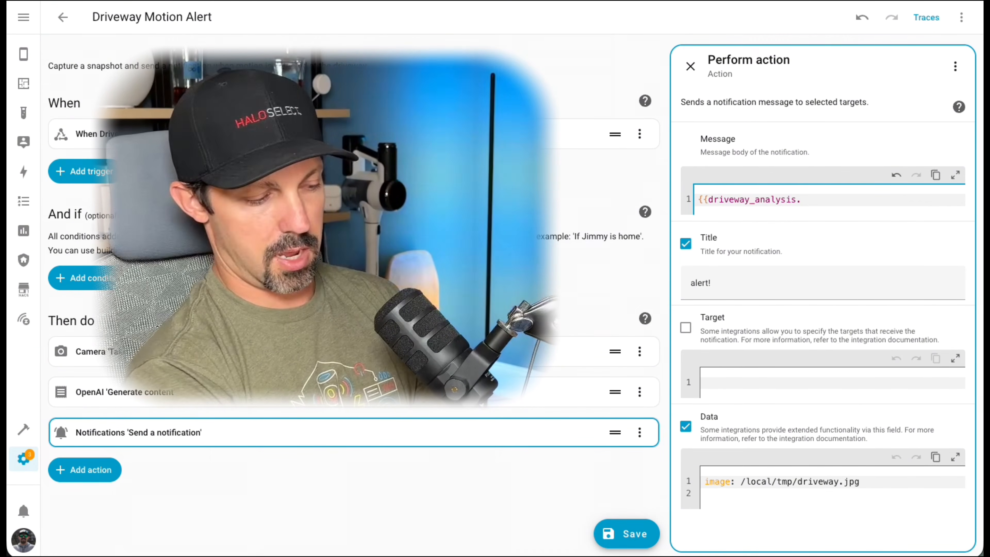
type("text")
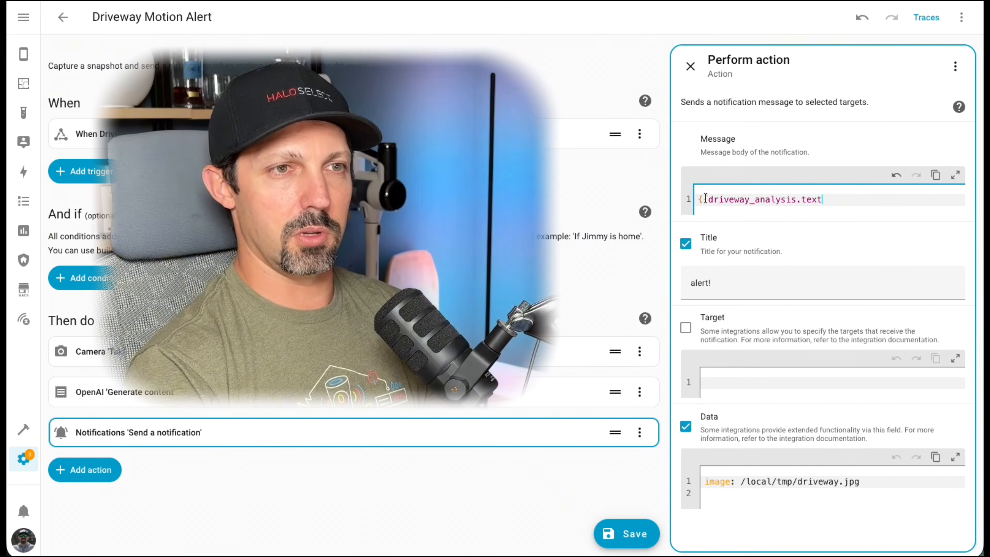
left_click_drag(710, 200, 795, 203)
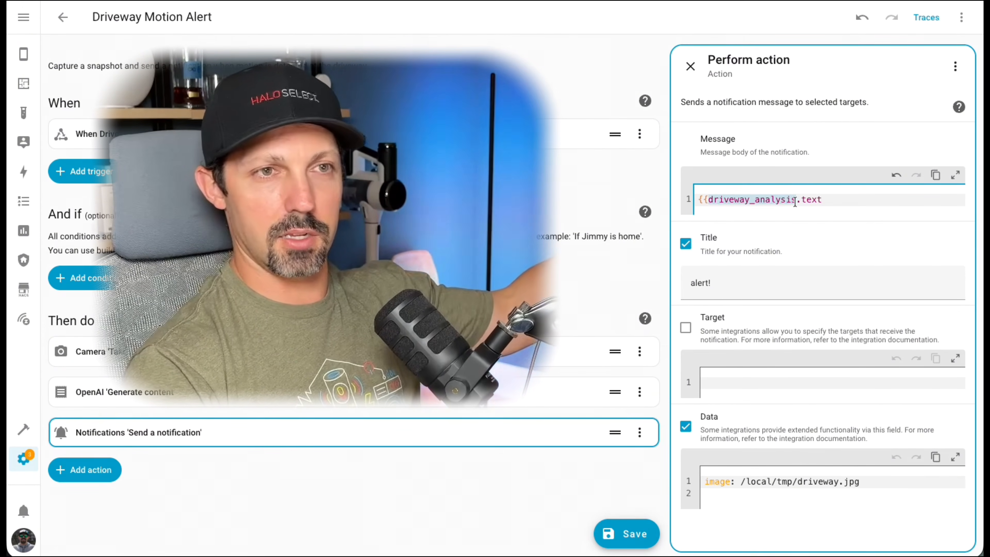
left_click(834, 201)
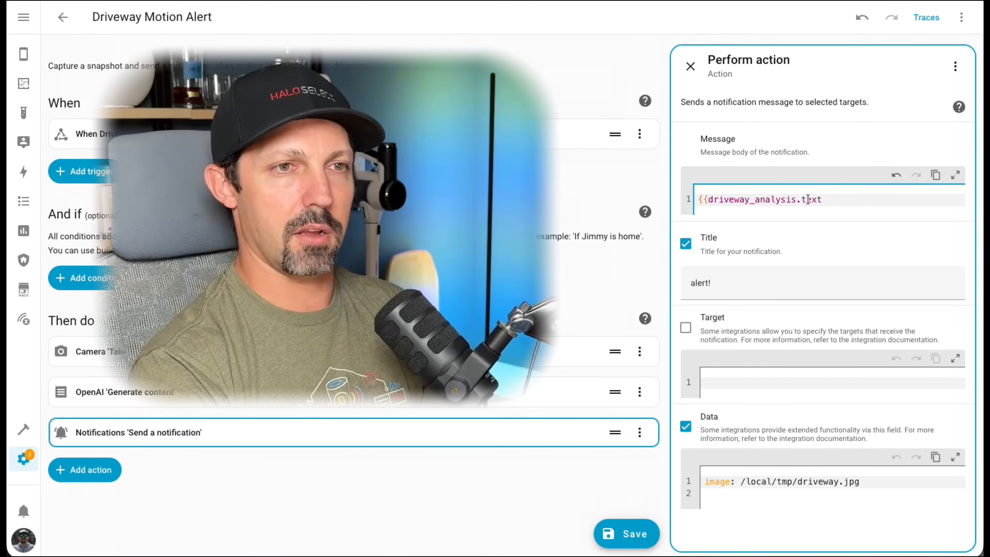
type("}}")
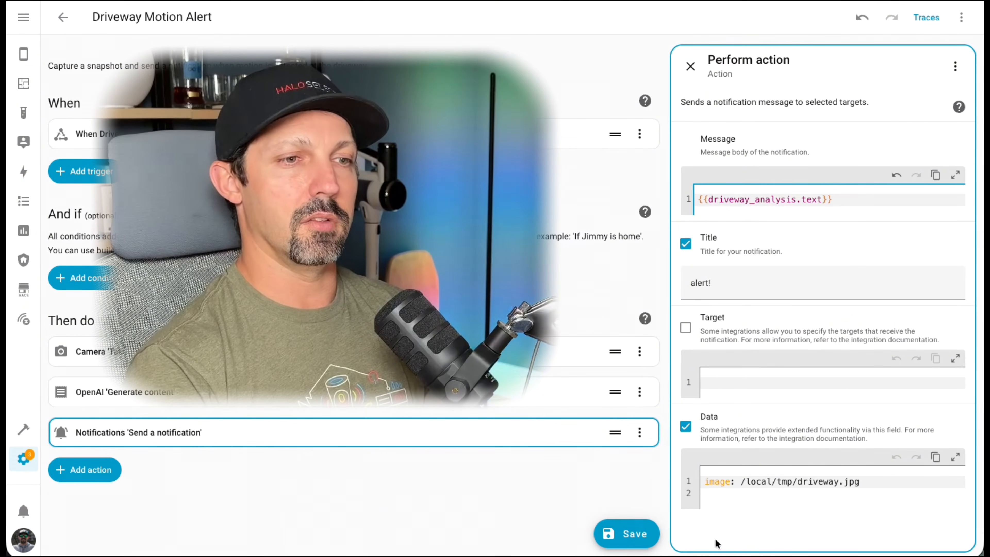
left_click(628, 534)
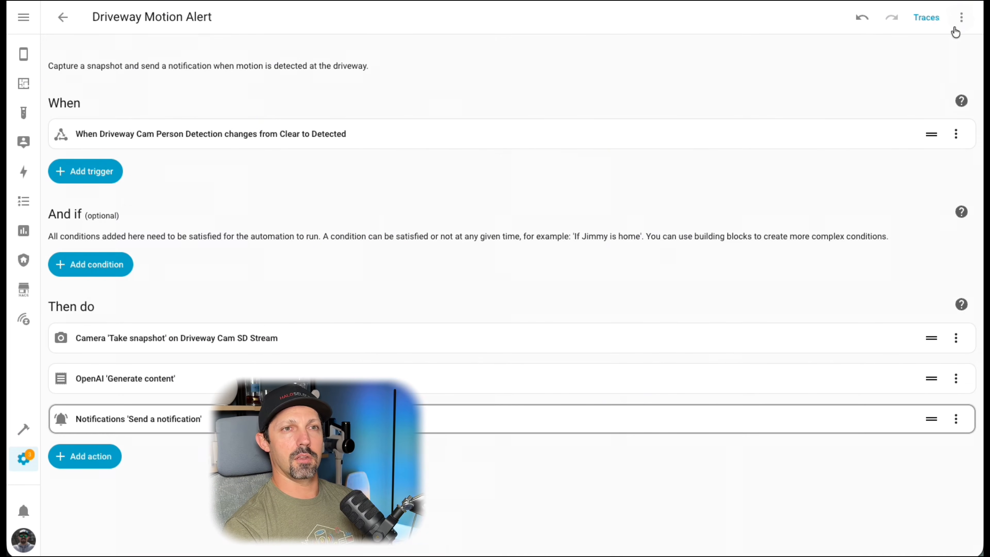
Step: Run the automation's actions and examine the notification step in the resulting trace
left_click(962, 17)
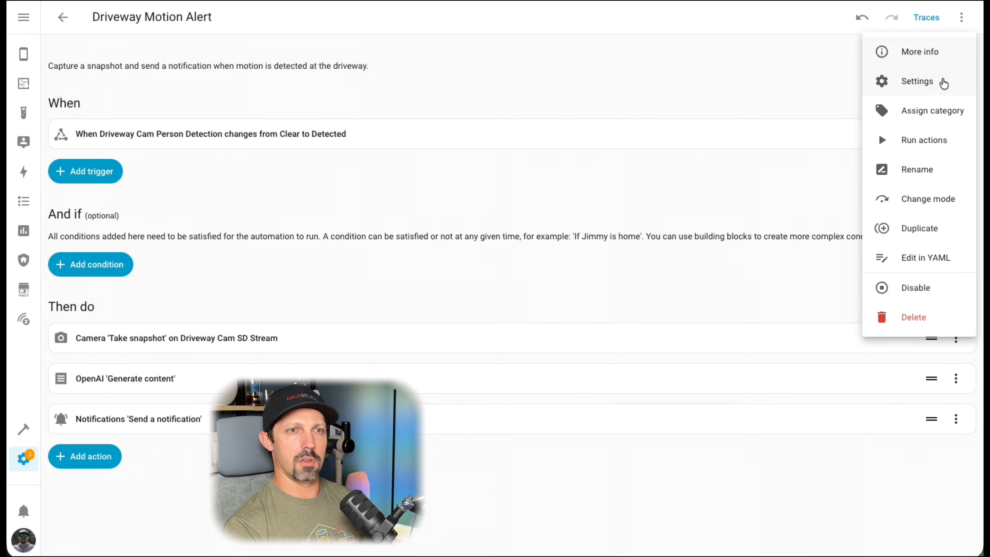
left_click(924, 139)
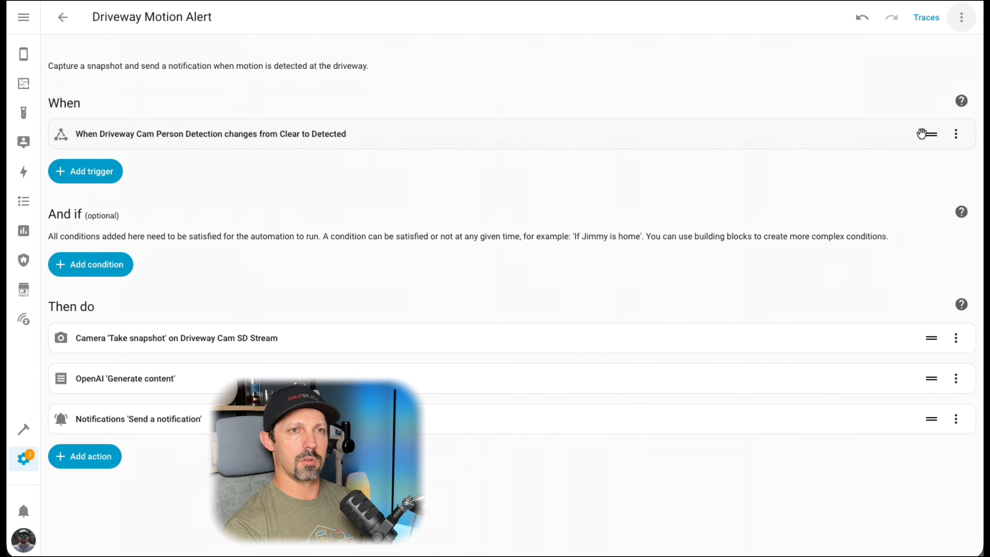
left_click(925, 17)
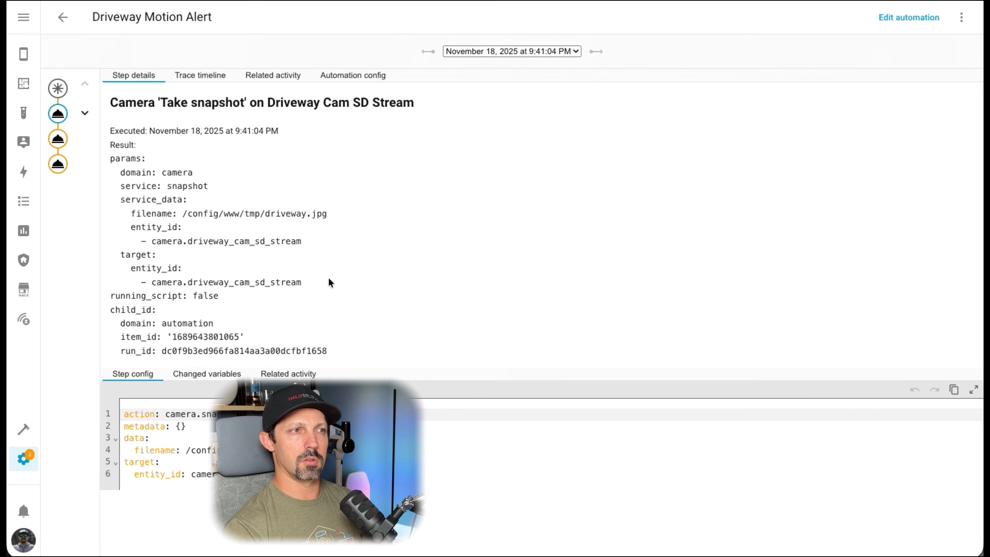
left_click(57, 165)
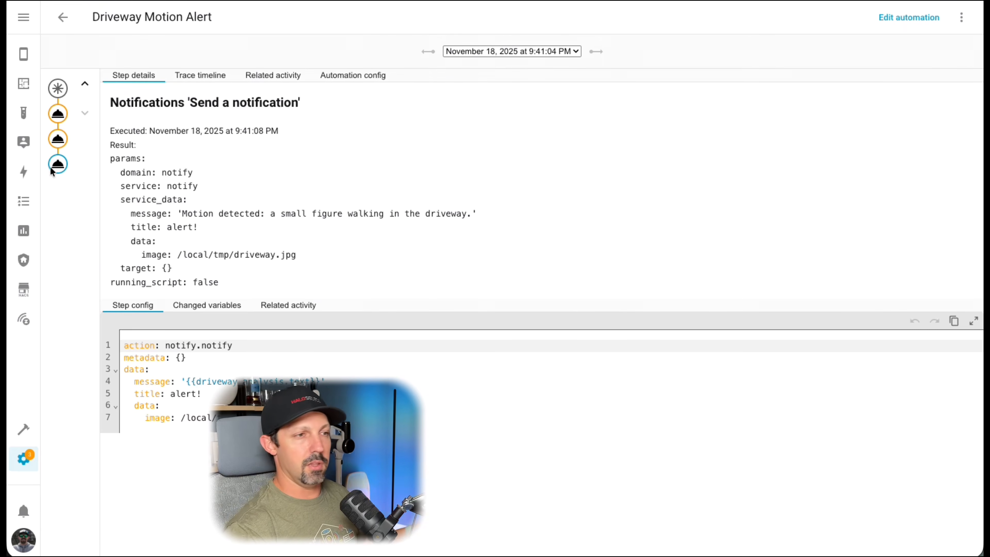
left_click(62, 19)
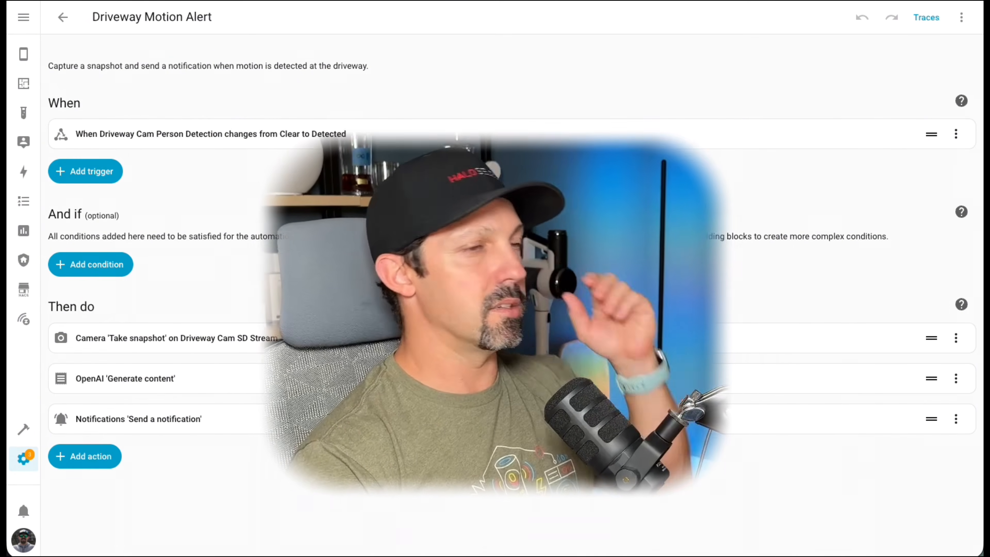
left_click(83, 267)
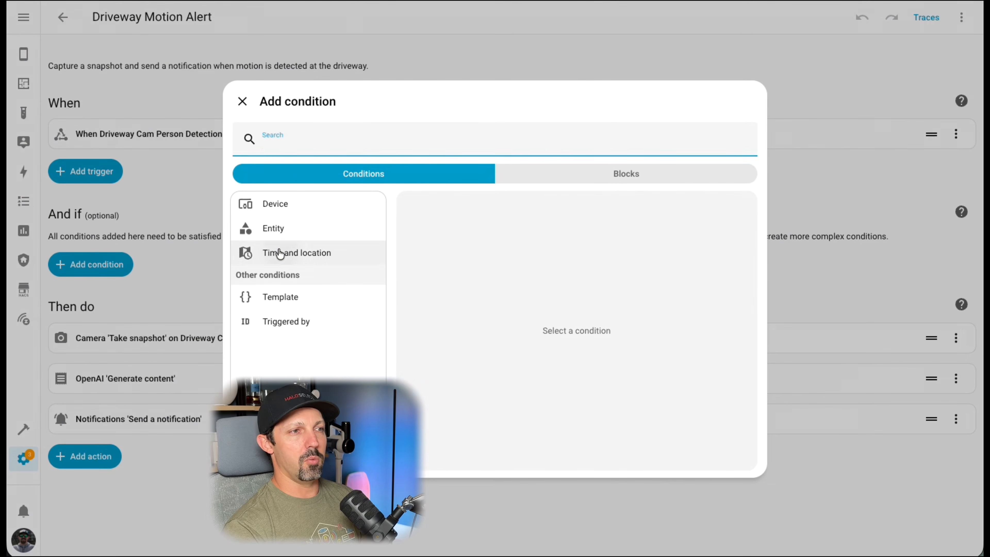
left_click(280, 254)
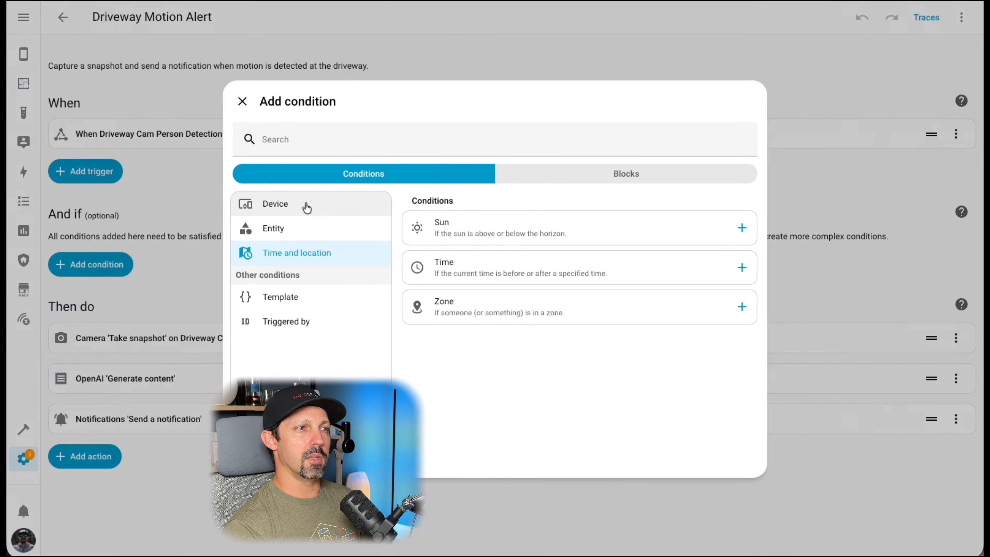
left_click(307, 208)
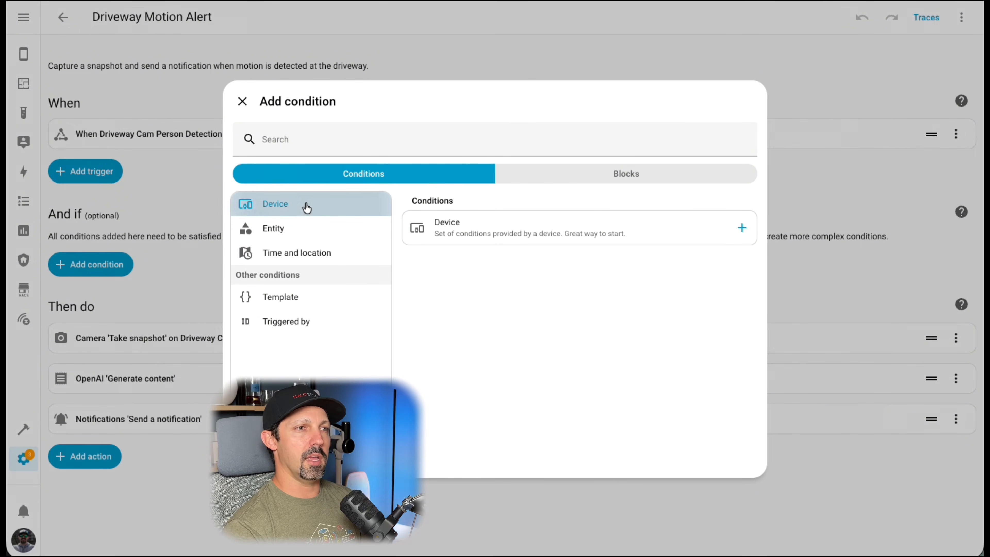
left_click(352, 139)
type("ji")
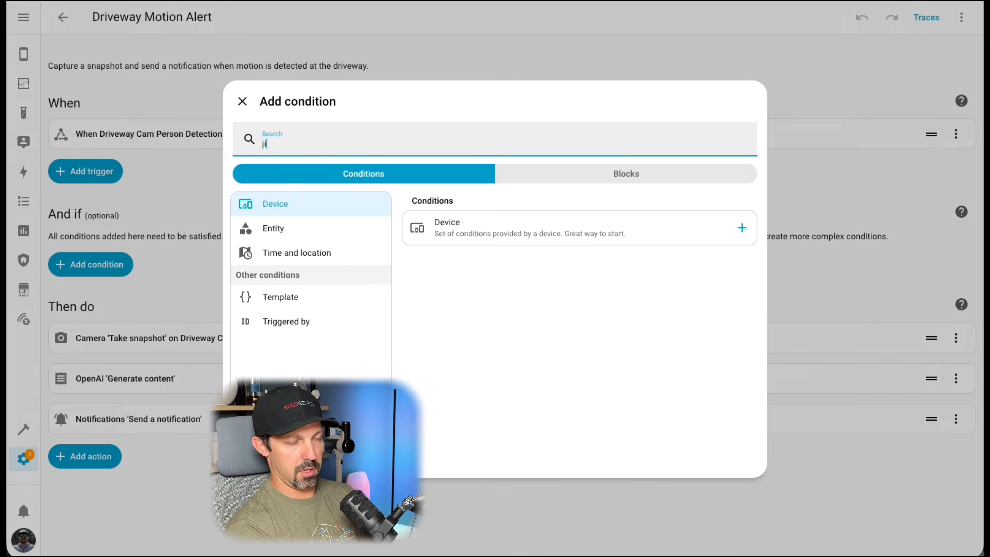
type("mmy")
key("BackSpace")
key("BackSpace")
key("BackSpace")
key("BackSpace")
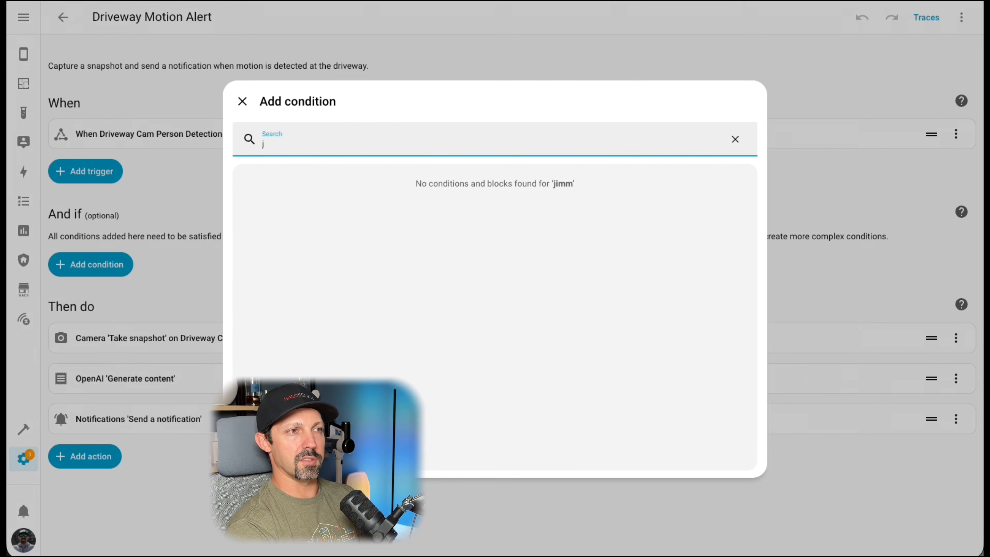
left_click(243, 102)
Step: Try adding a device condition and searching its devices by a person's name, and delete the condition
left_click(117, 263)
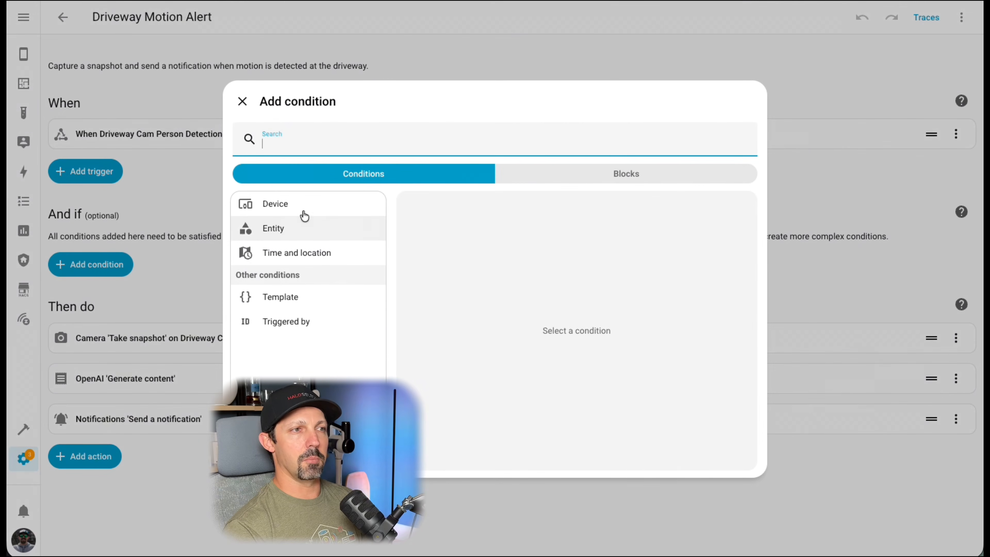
left_click(304, 210)
left_click(467, 228)
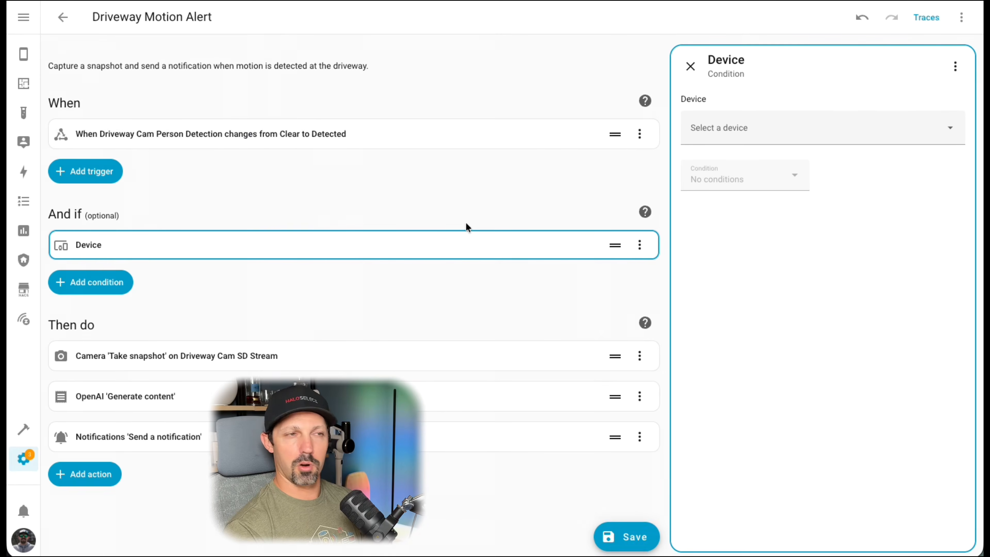
left_click(717, 131)
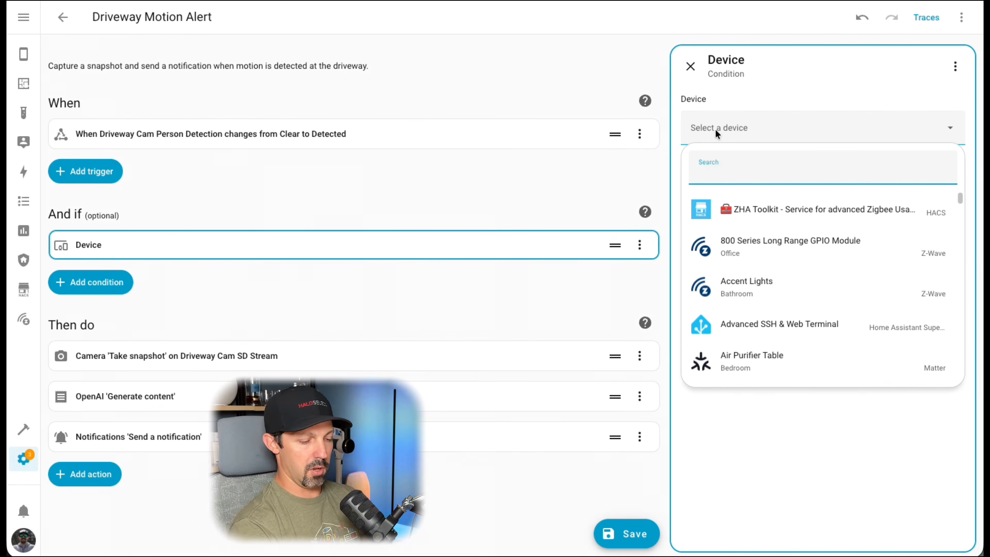
type("jimmy")
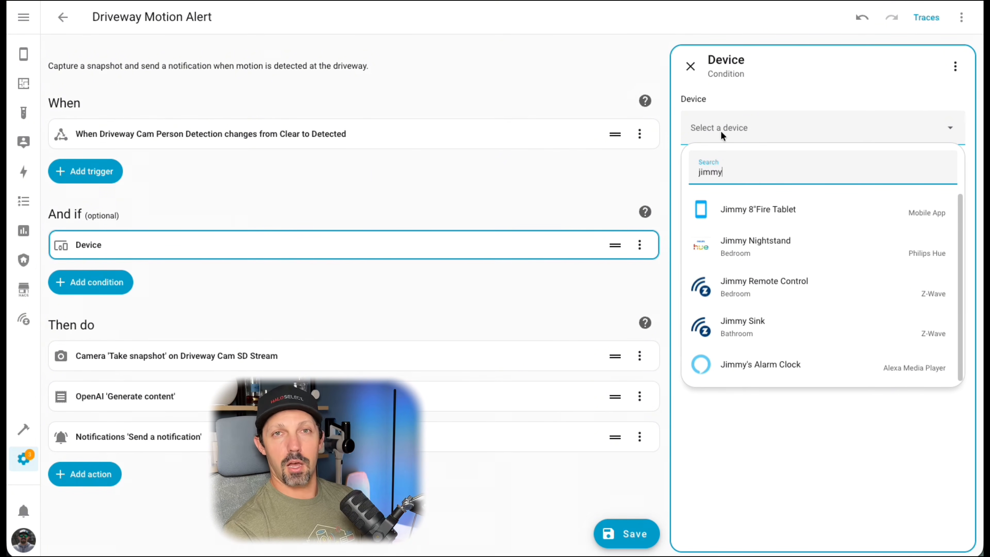
left_click(690, 67)
left_click(690, 67)
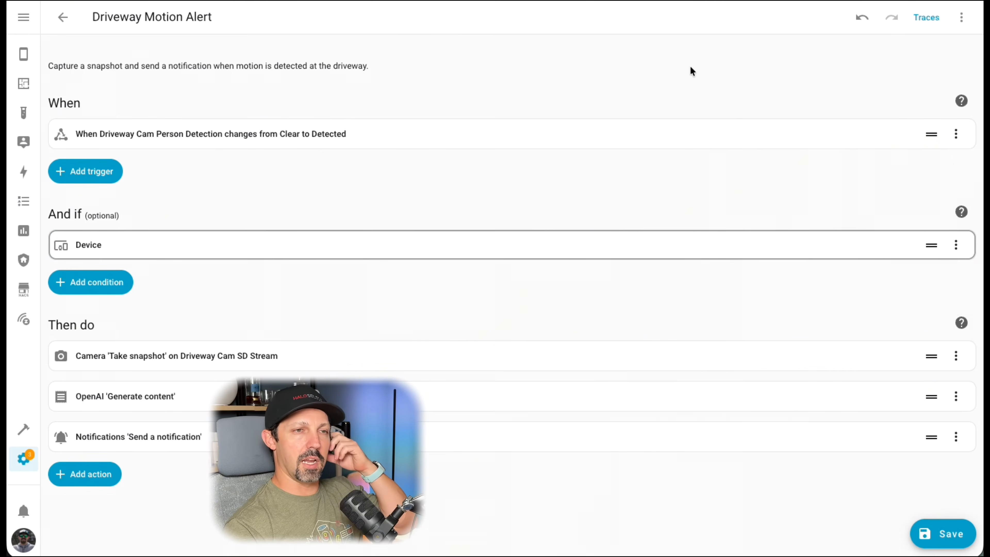
left_click(956, 247)
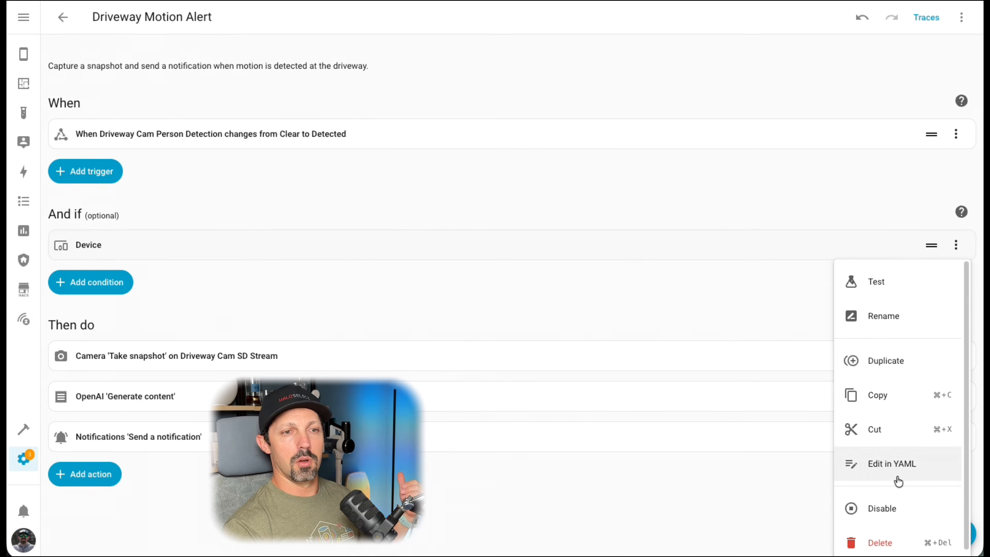
left_click(903, 551)
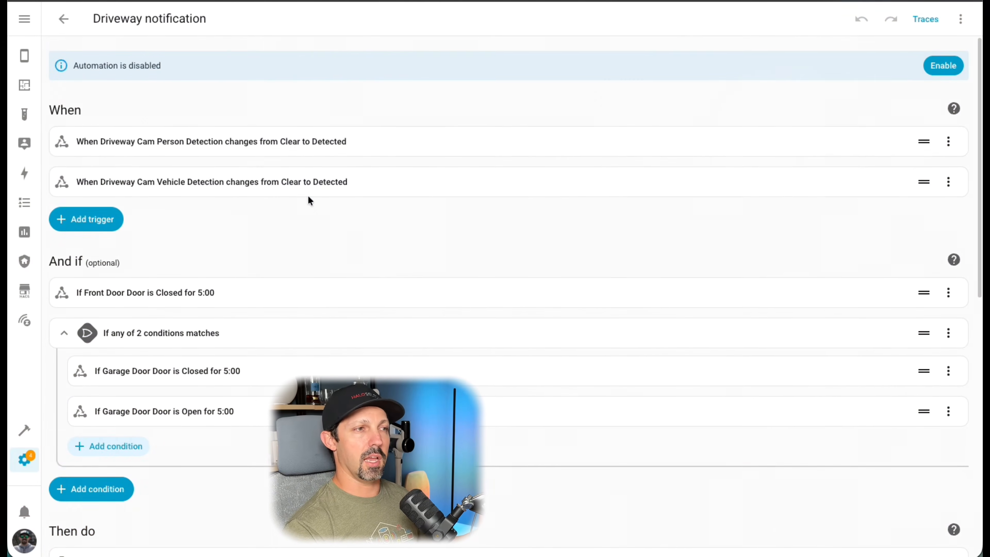
Step: Review the triggers and the door conditions of the Driveway notification automation
scroll(365, 211, "down", 1)
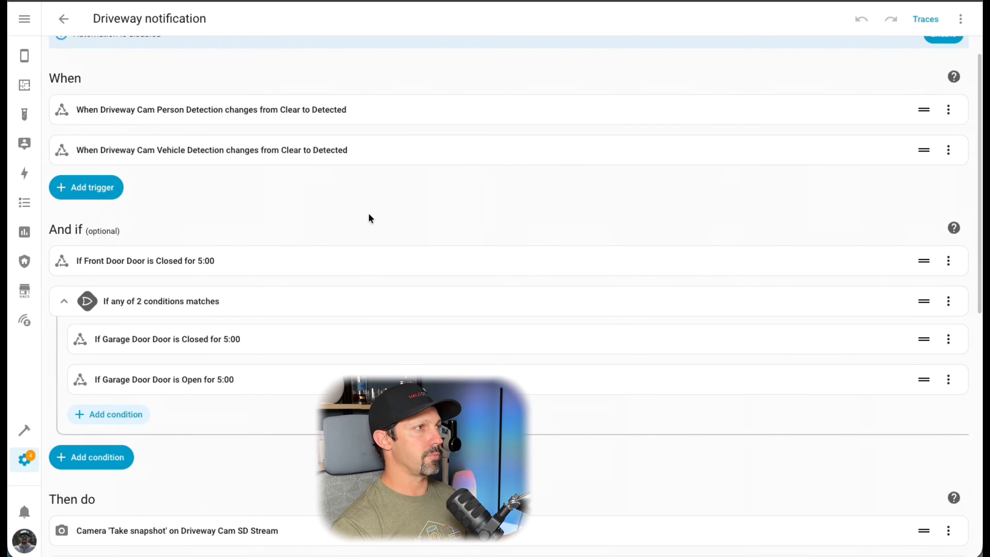
scroll(288, 193, "up", 1)
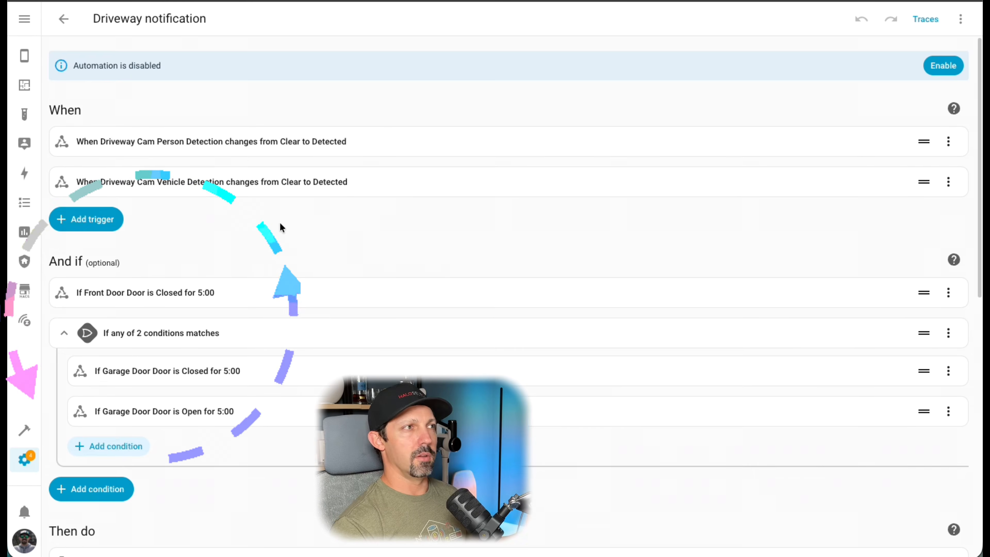
scroll(281, 225, "down", 1)
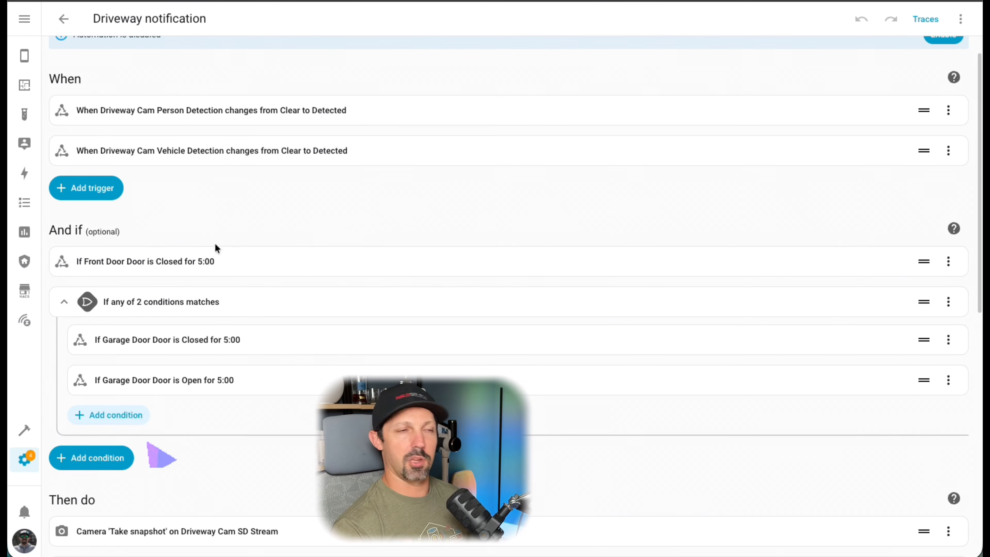
scroll(204, 231, "down", 2)
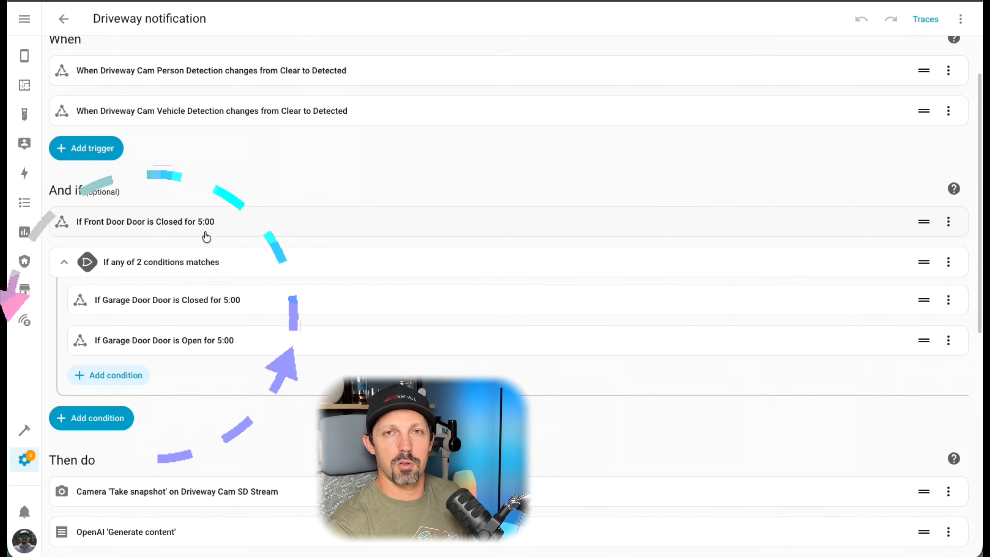